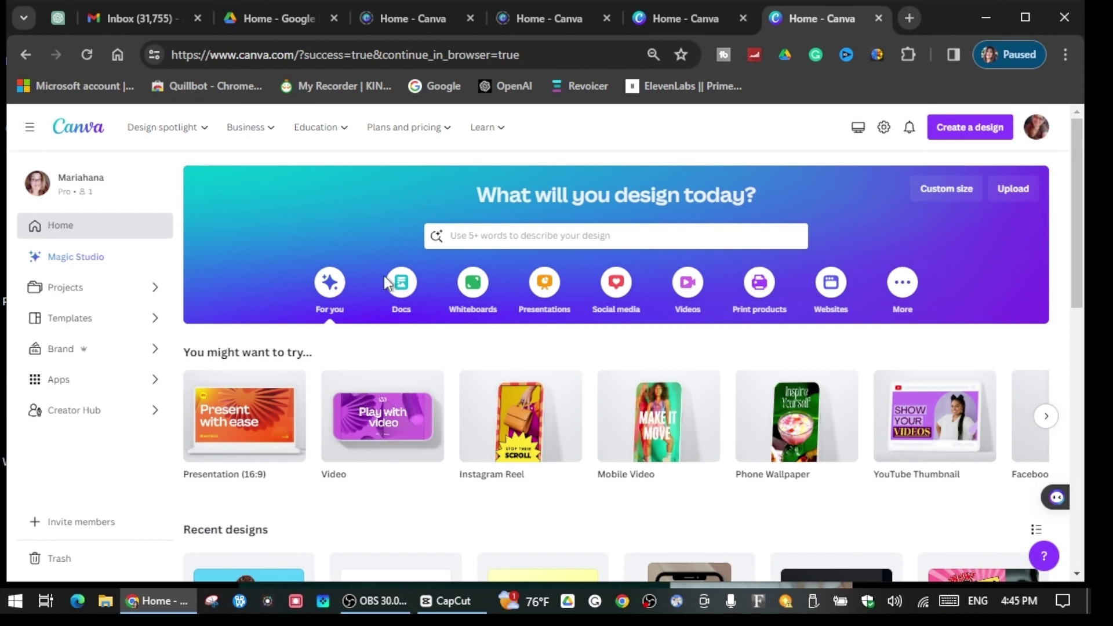
# Create a blank Presentation (16:9) design in Canva, opening an empty Untitled design.
pyautogui.moveTo(256, 461)
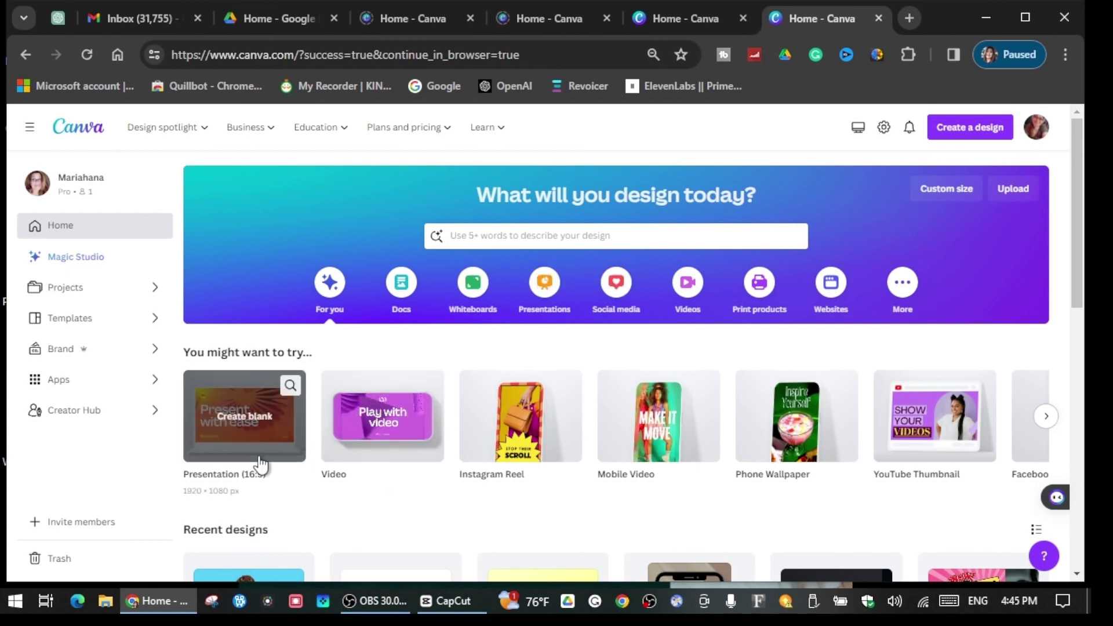
pyautogui.click(239, 432)
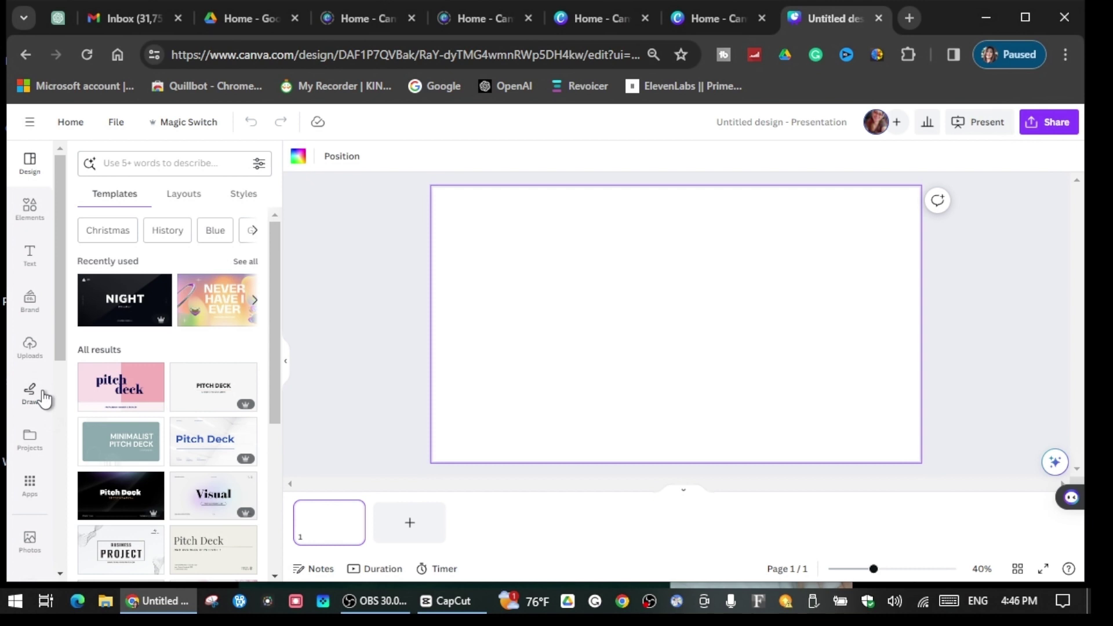
pyautogui.scroll(-3, 28, 364)
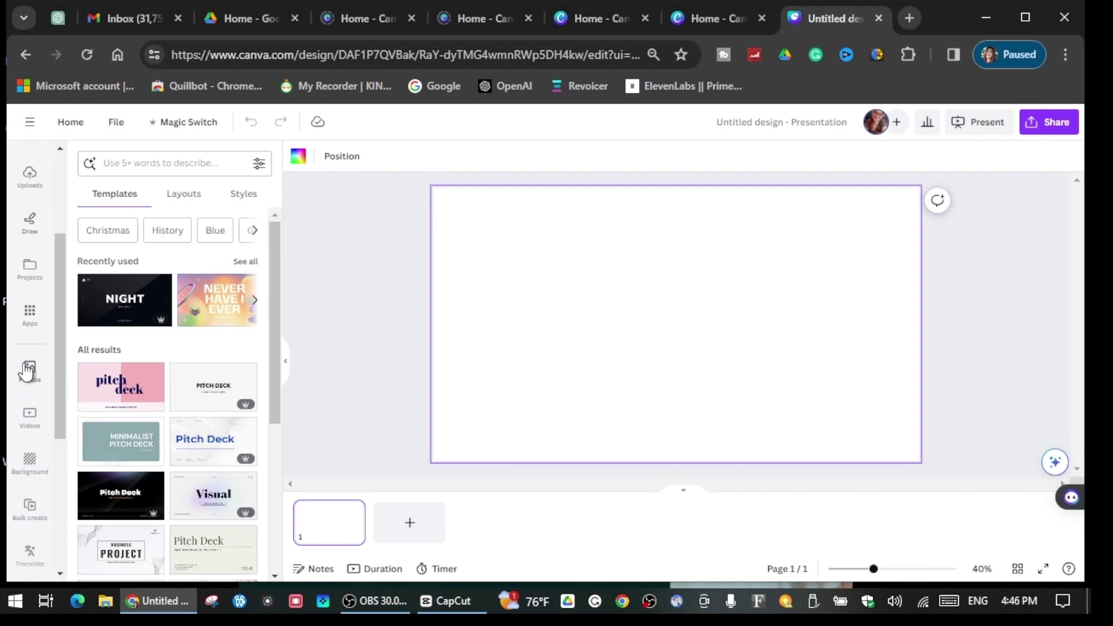
# Search Canva's Videos library for 'dancing dog' stock clips.
pyautogui.click(26, 422)
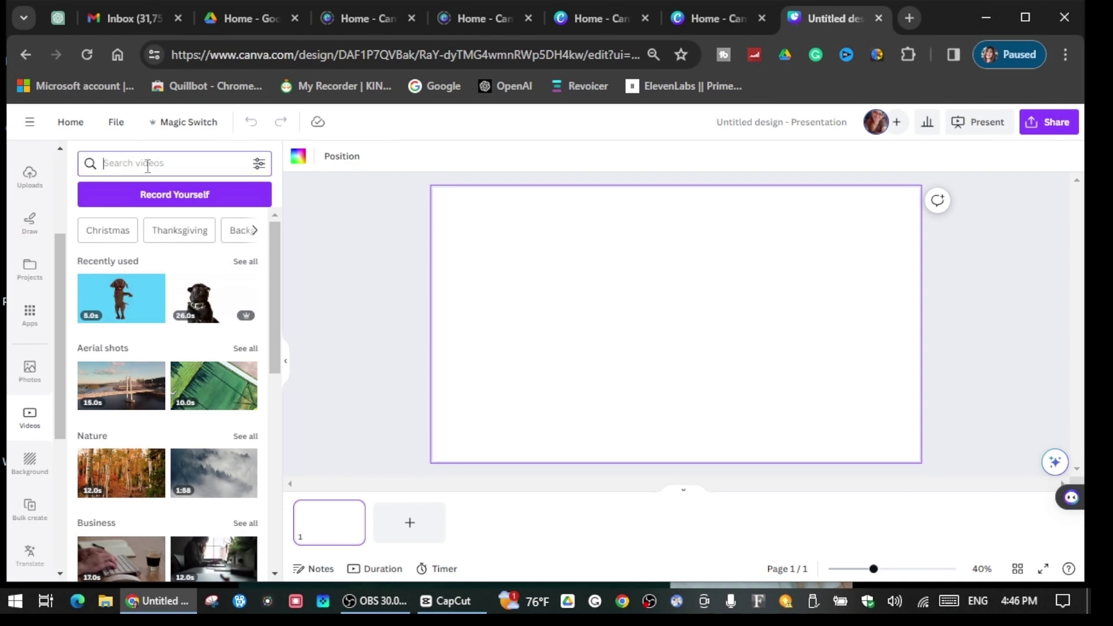
pyautogui.write('d')
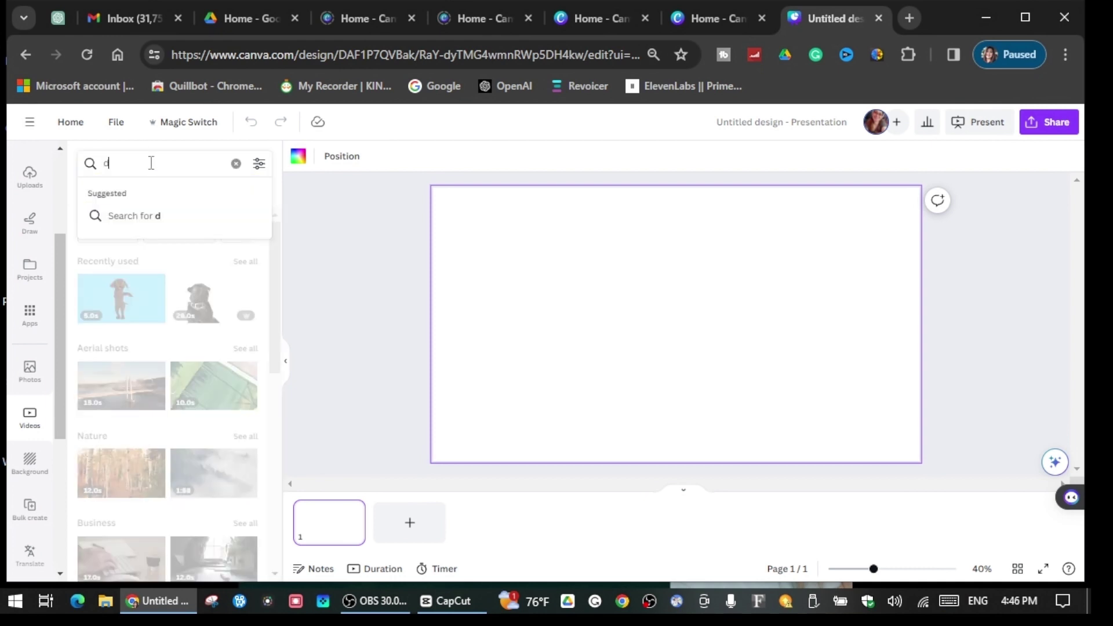
pyautogui.write('ancing dog')
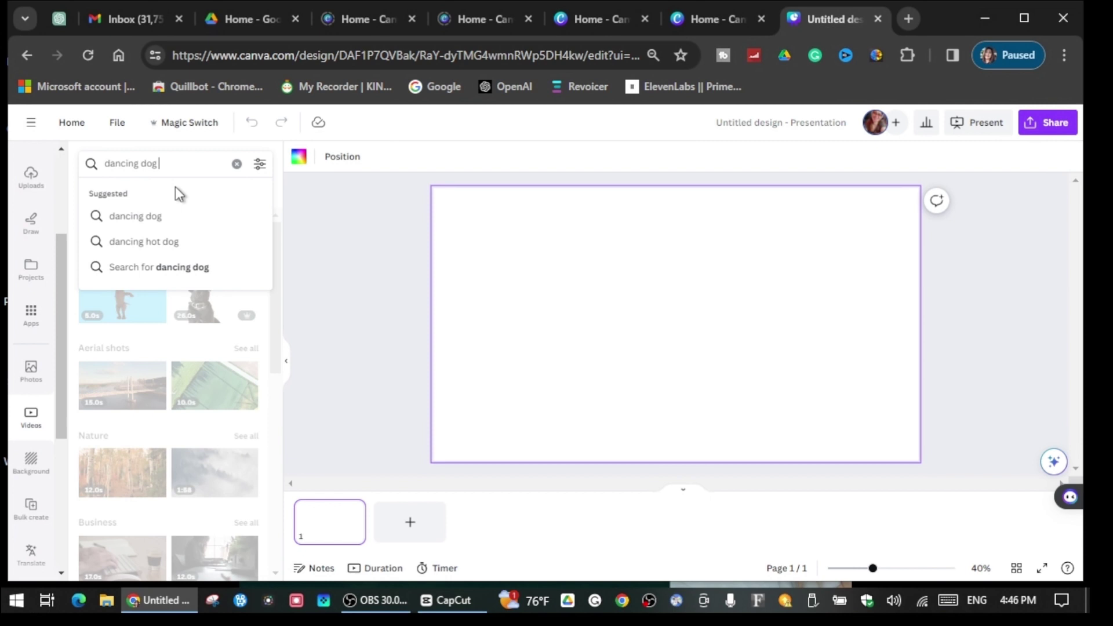
pyautogui.press('Return')
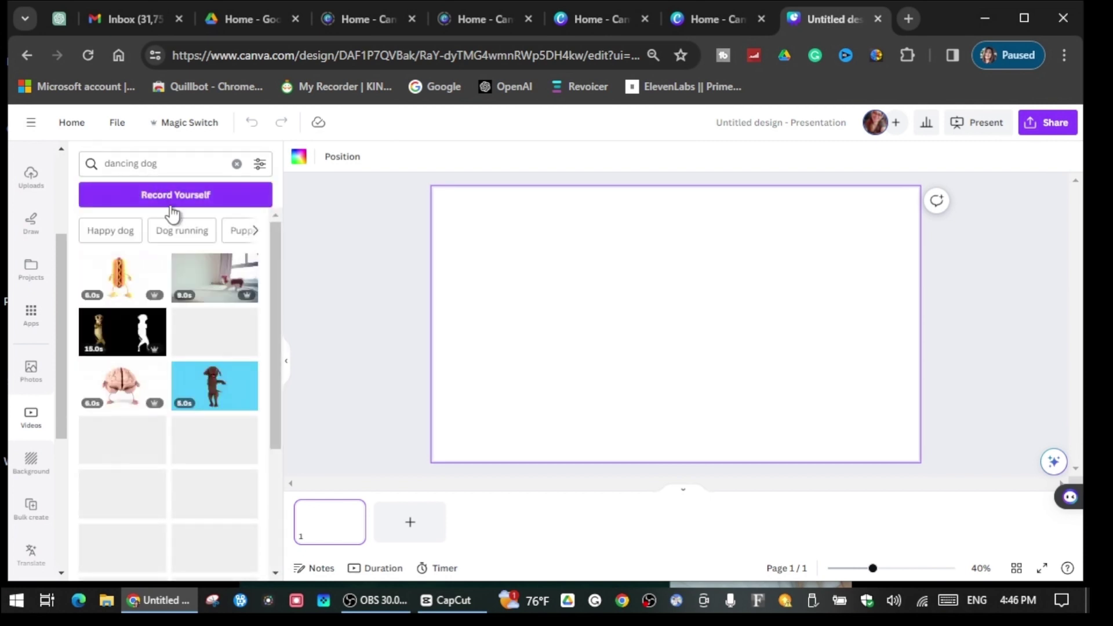
pyautogui.scroll(-10, 145, 376)
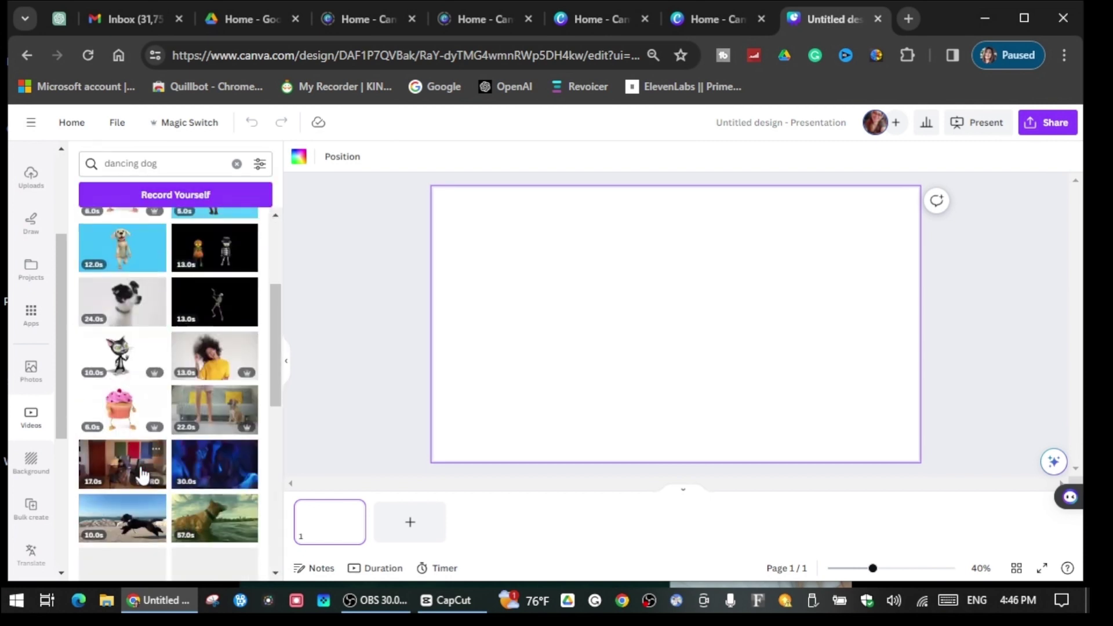
pyautogui.scroll(10, 162, 477)
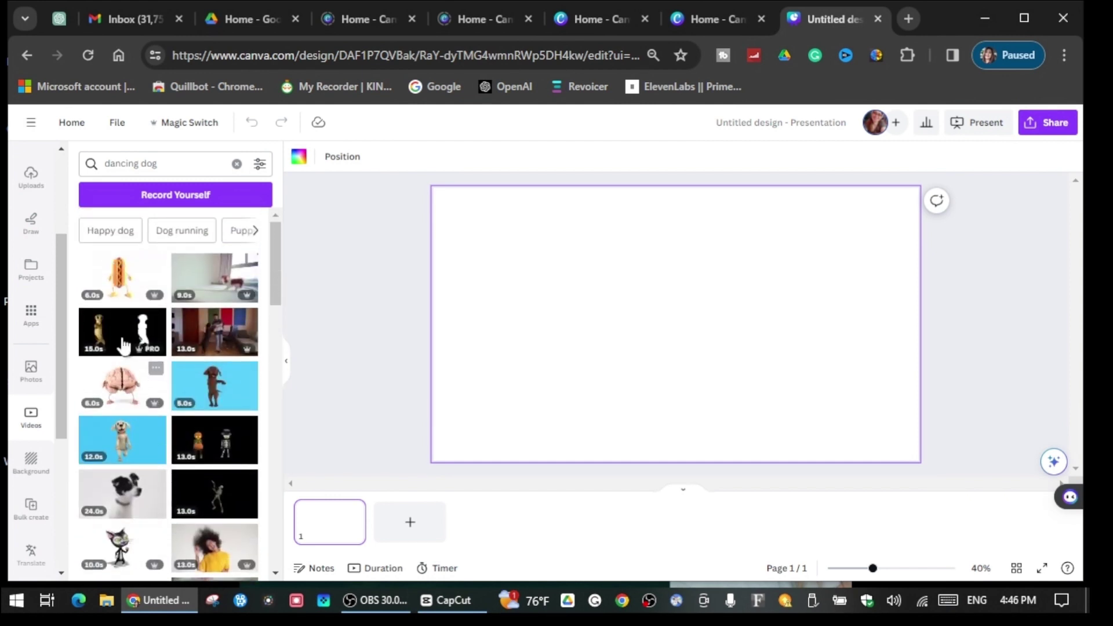
# Add the blue-background dancing dog clip, stretch it to fill the slide, and pause it.
pyautogui.click(216, 383)
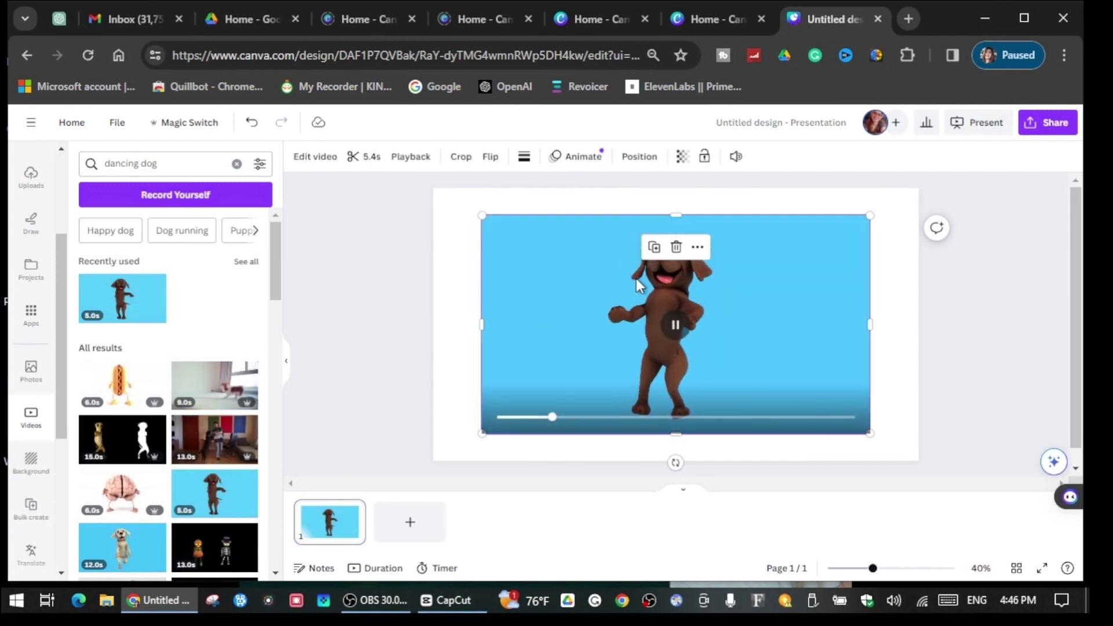
pyautogui.moveTo(586, 270); pyautogui.dragTo(532, 243)
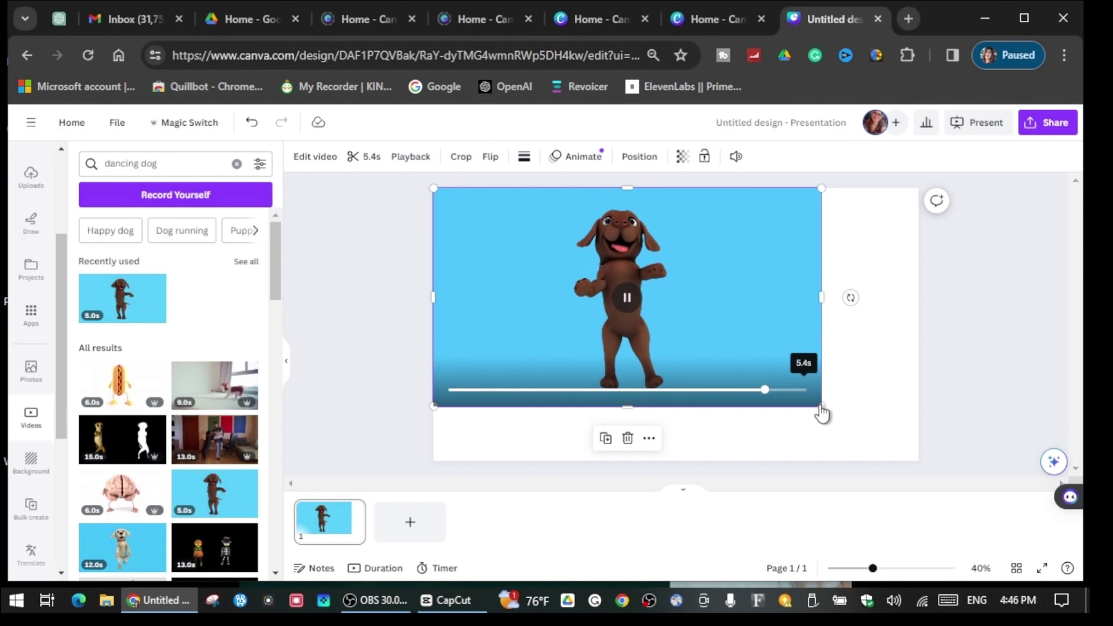
pyautogui.moveTo(821, 406); pyautogui.dragTo(913, 468)
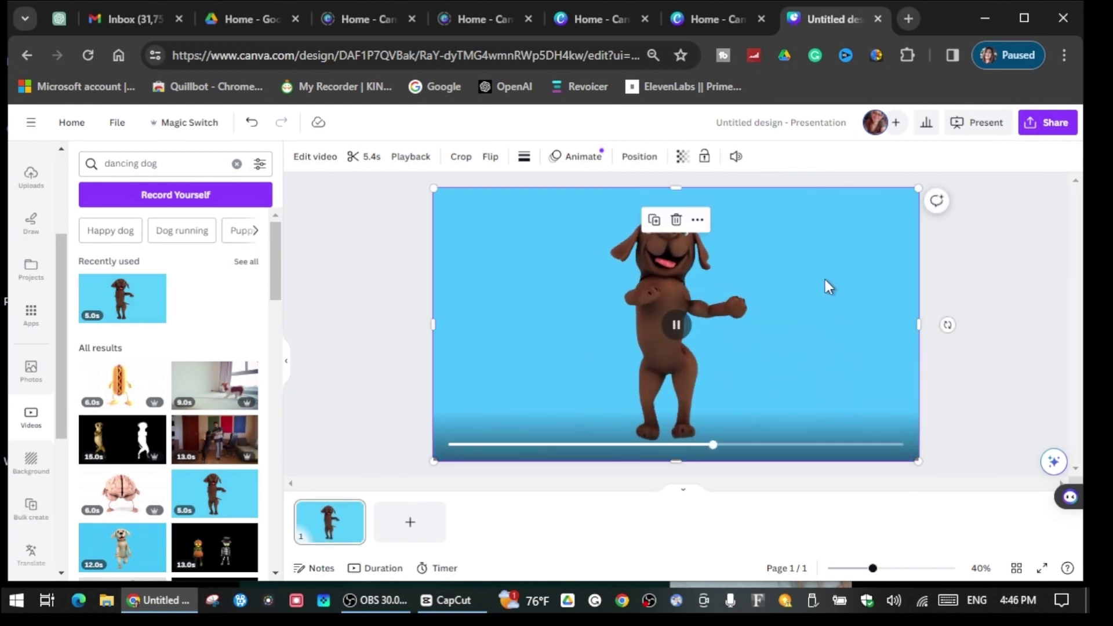
pyautogui.click(506, 267)
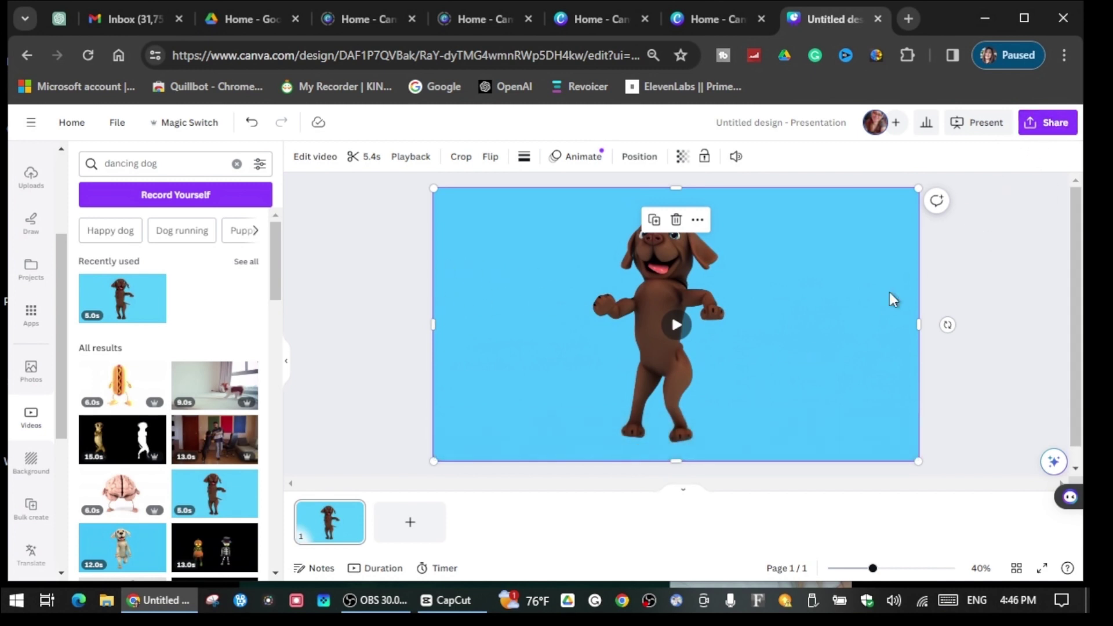
# Download the Canva slide as a 1080p MP4 Video file.
pyautogui.click(1059, 125)
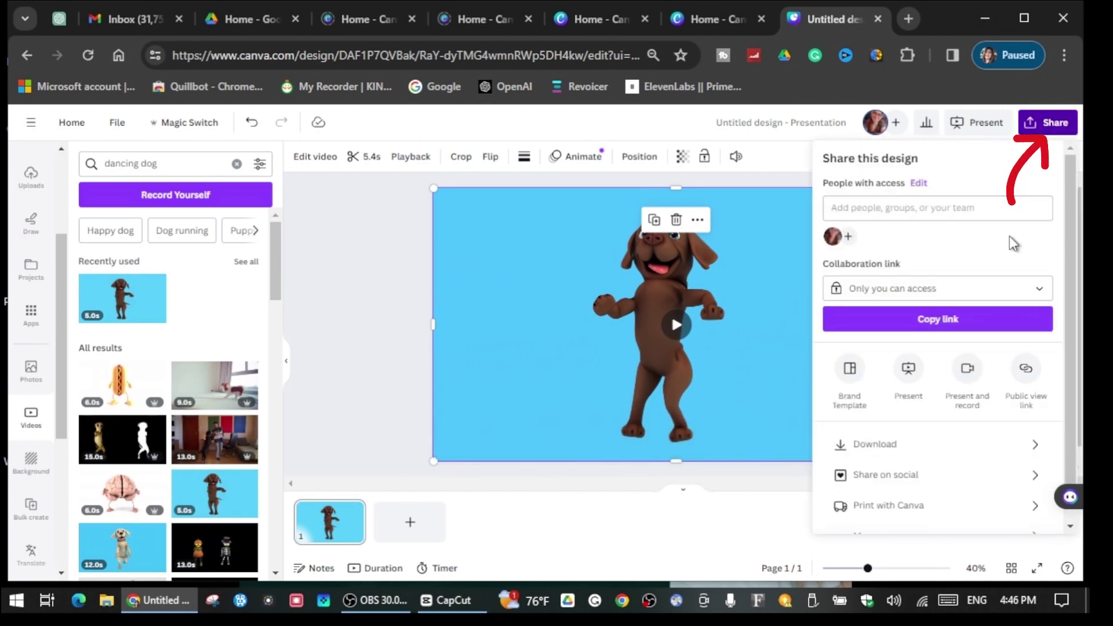
pyautogui.click(866, 446)
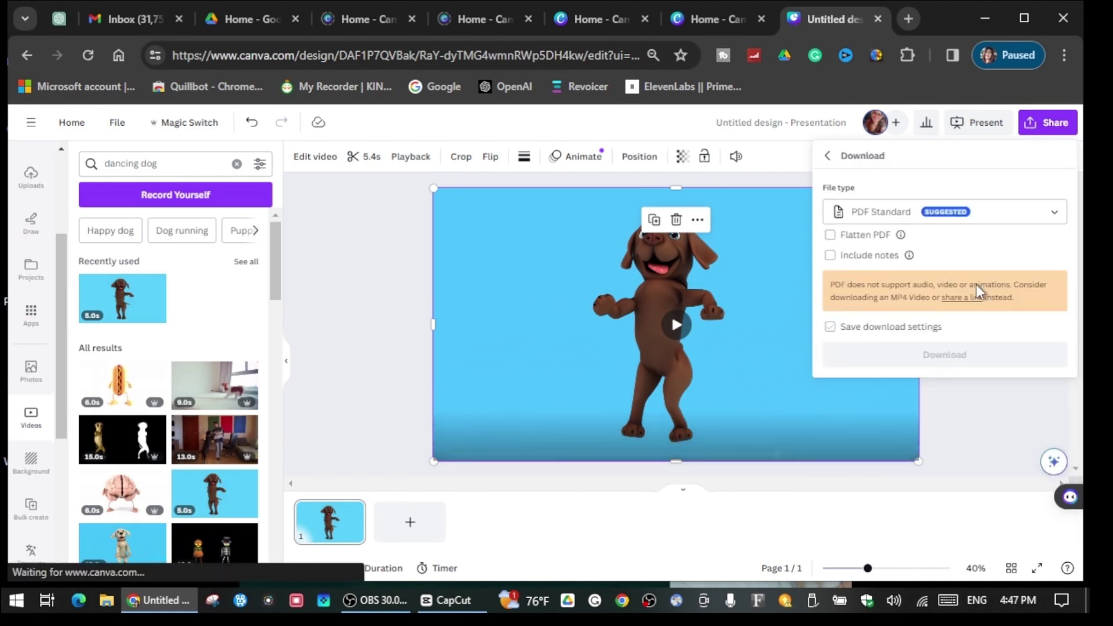
pyautogui.click(1058, 214)
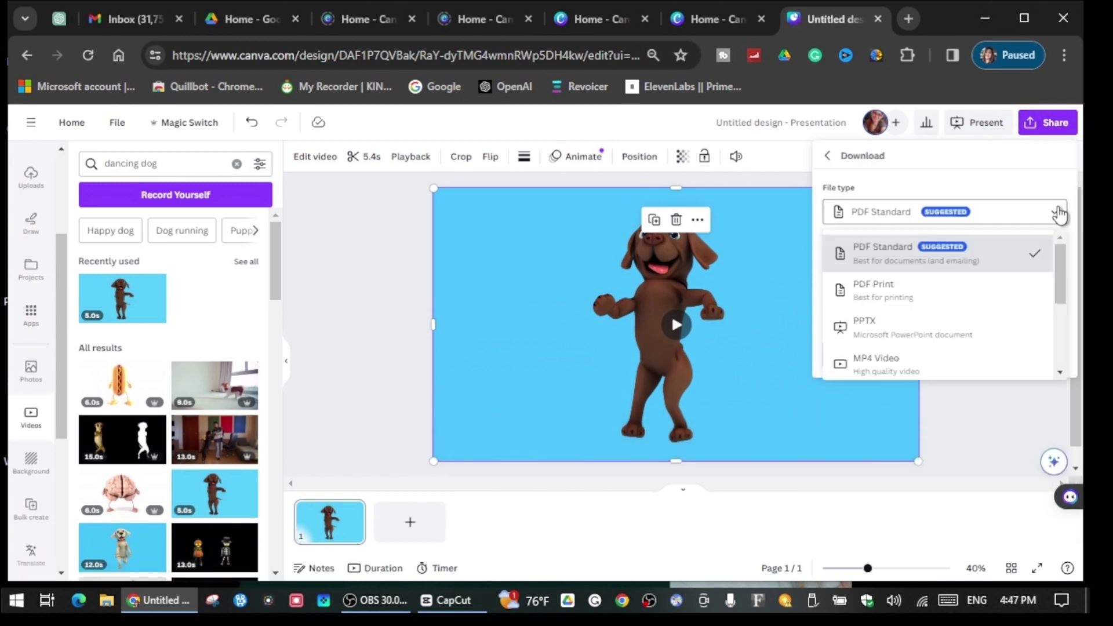
pyautogui.scroll(-2, 986, 307)
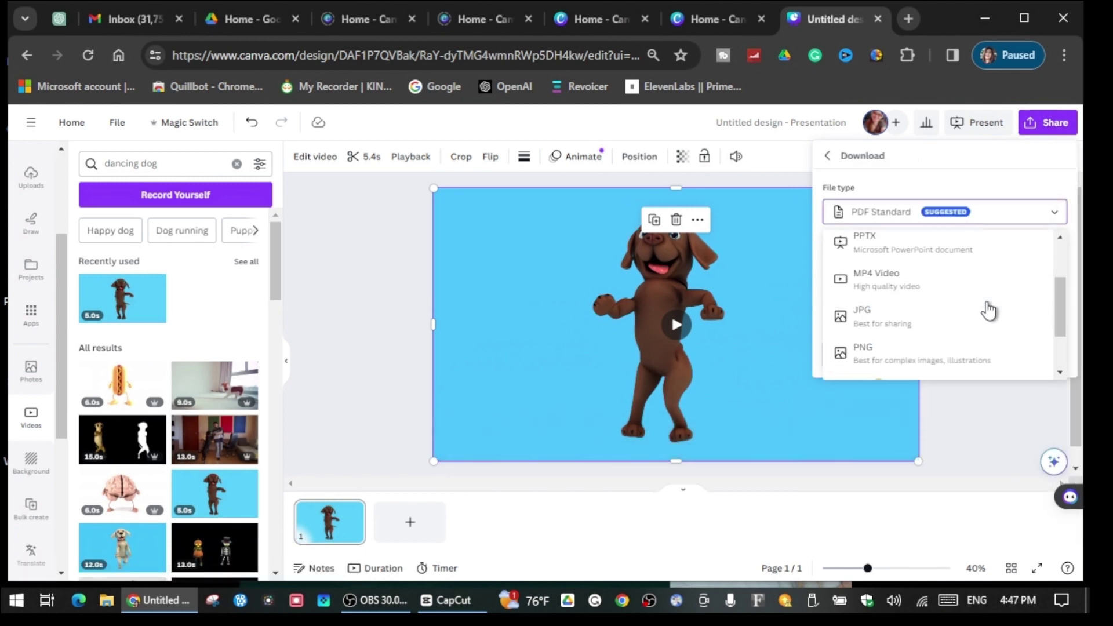
pyautogui.click(884, 285)
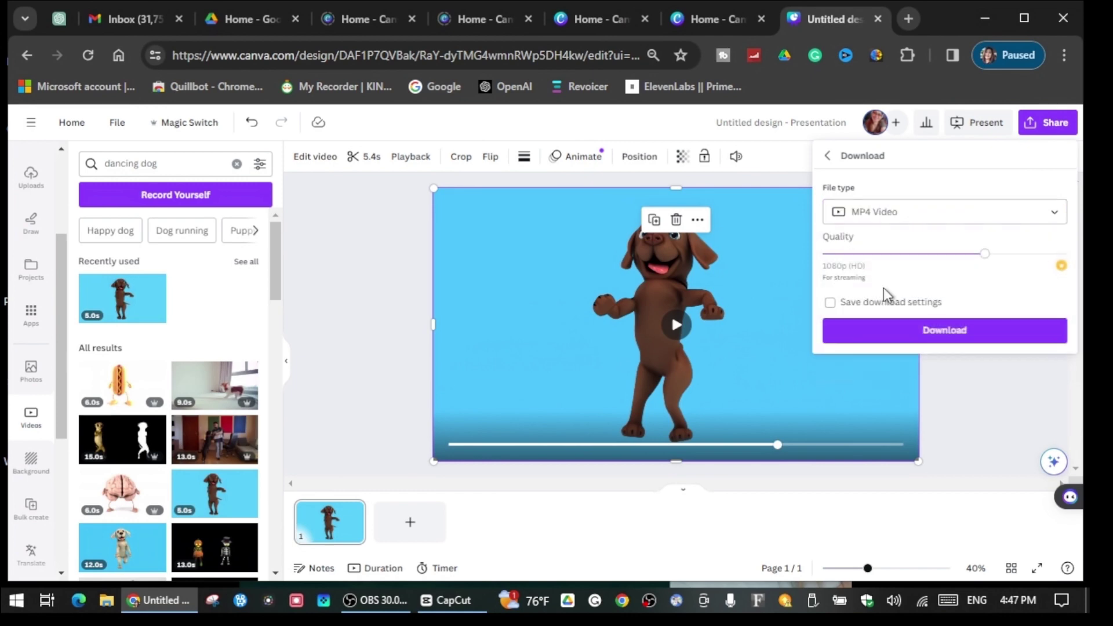
pyautogui.click(946, 332)
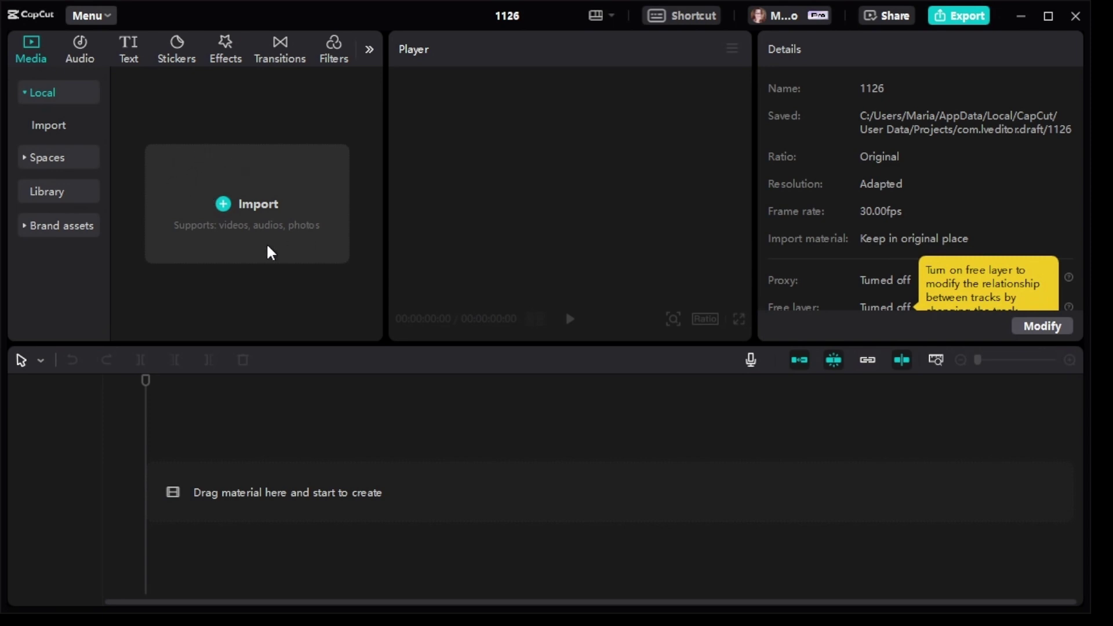
# Import the downloaded dancing dog MP4 into CapCut and drop it onto the timeline.
pyautogui.click(258, 204)
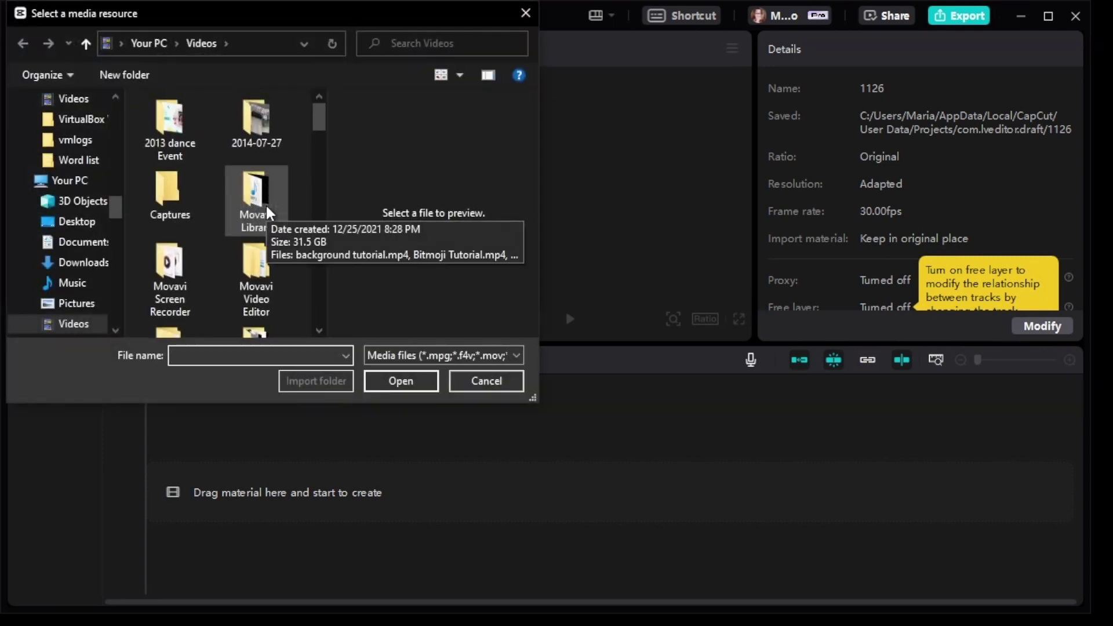
pyautogui.moveTo(118, 213); pyautogui.dragTo(103, 132)
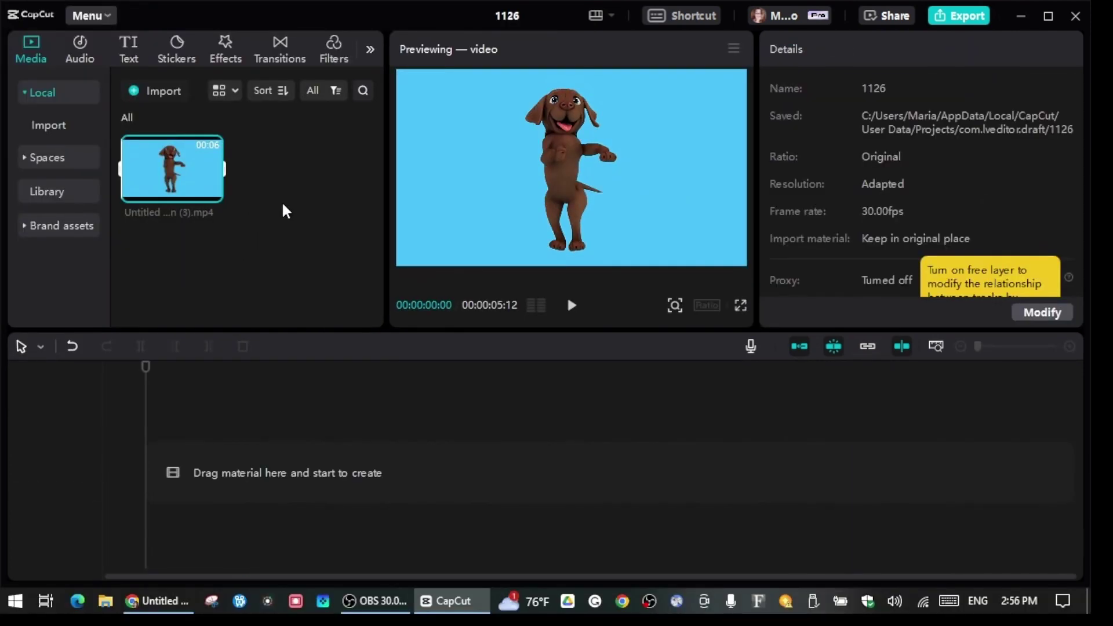
pyautogui.moveTo(183, 177); pyautogui.dragTo(143, 460)
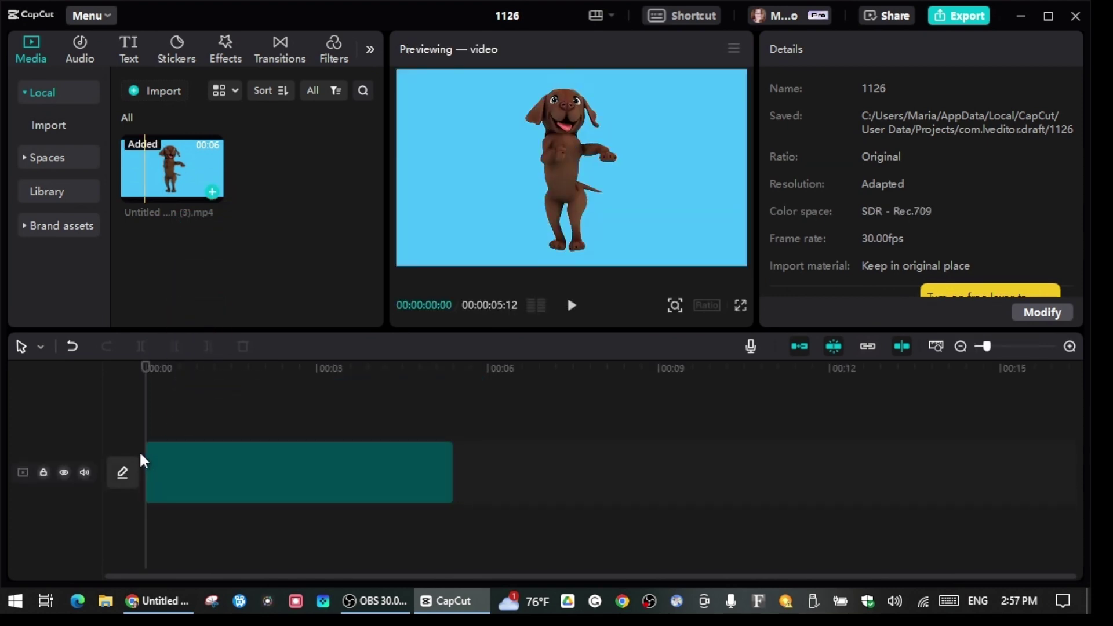
# Copy the dog clip and paste a duplicate on a new upper track at the timeline start.
pyautogui.click(208, 489)
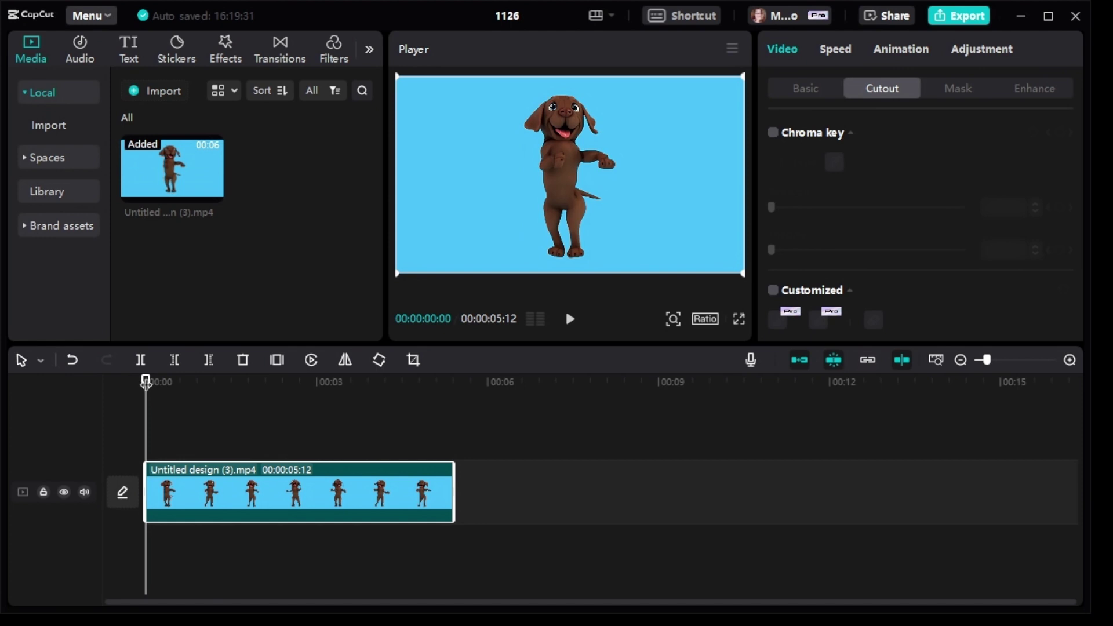
pyautogui.moveTo(146, 382); pyautogui.dragTo(200, 405)
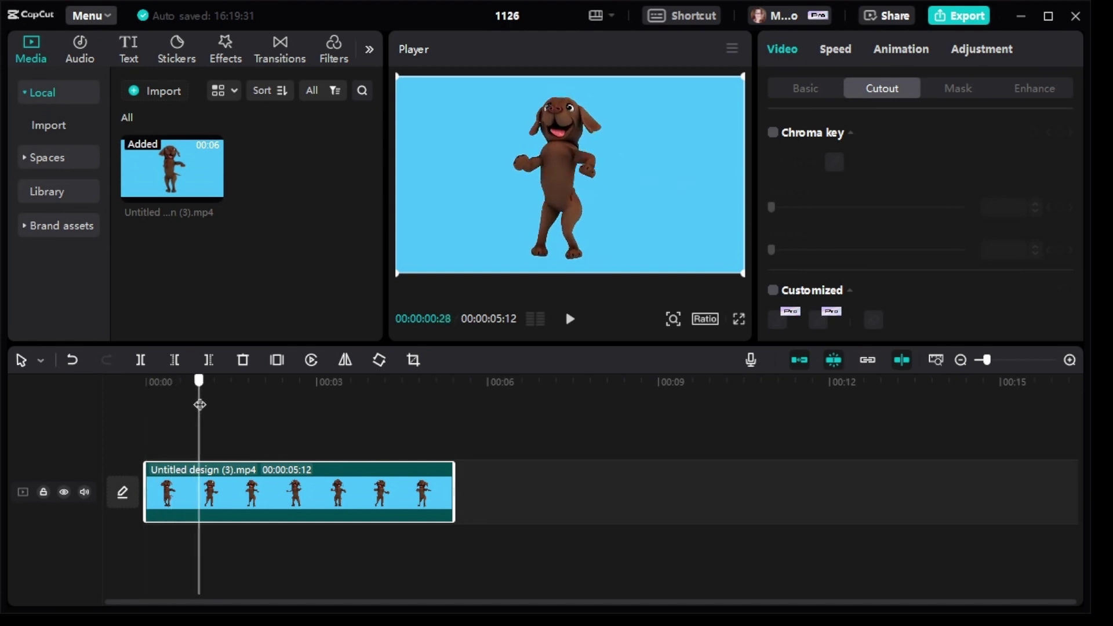
pyautogui.rightClick(209, 488)
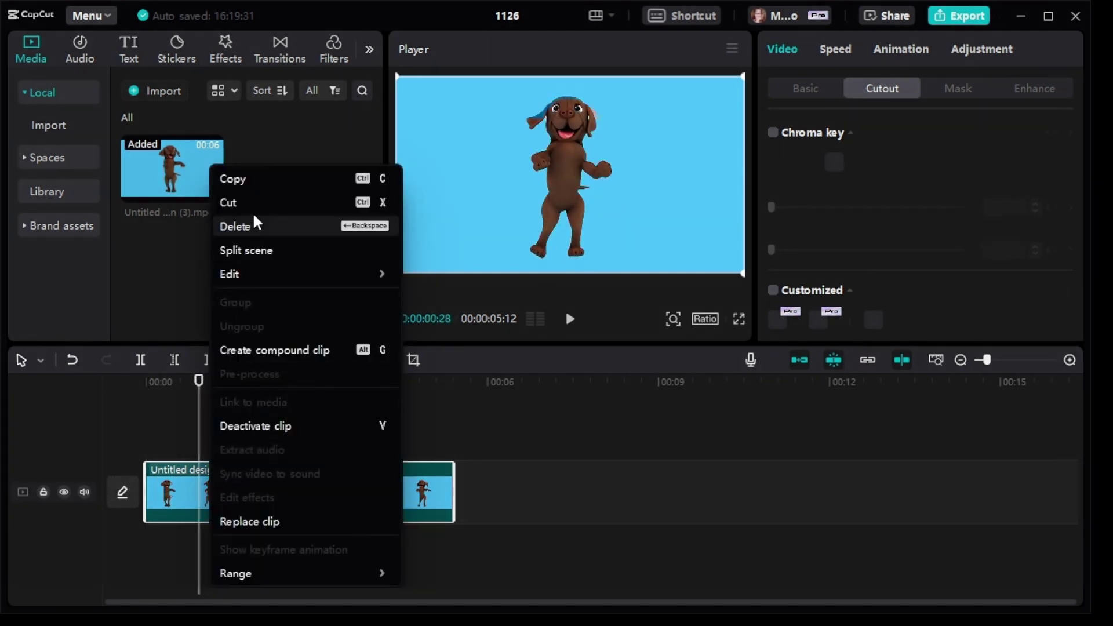
pyautogui.click(264, 183)
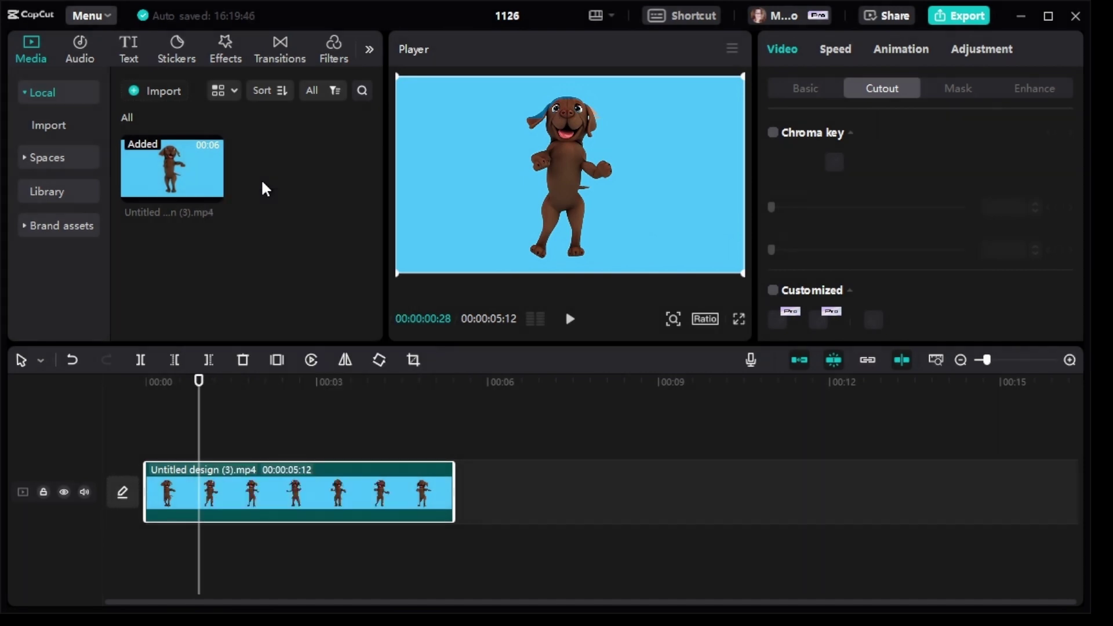
pyautogui.rightClick(214, 436)
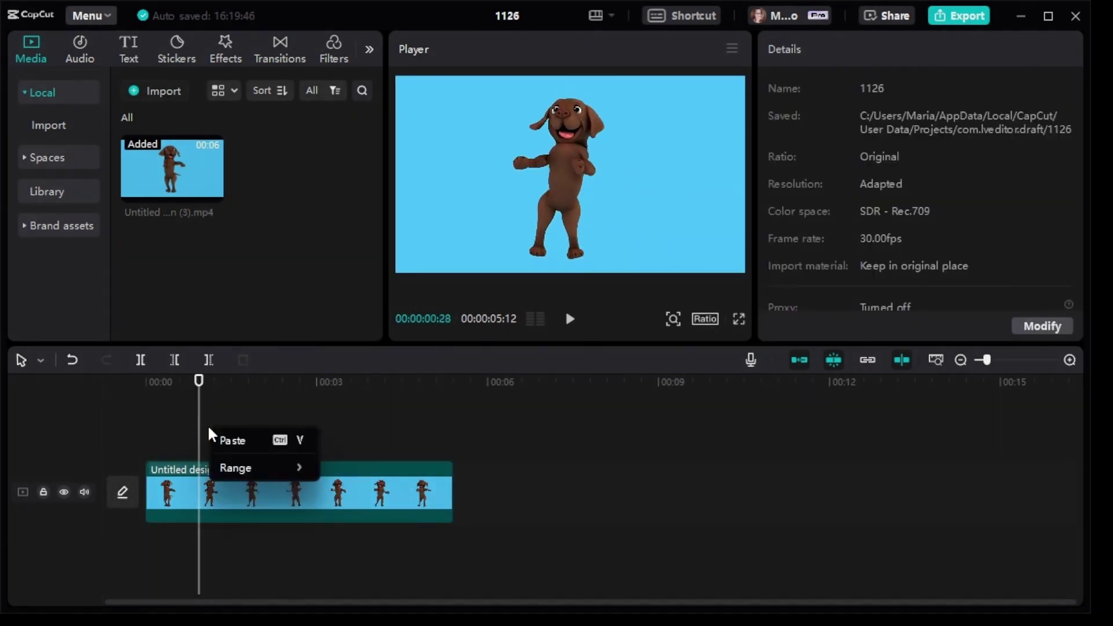
pyautogui.click(240, 452)
pyautogui.moveTo(293, 461); pyautogui.dragTo(239, 464)
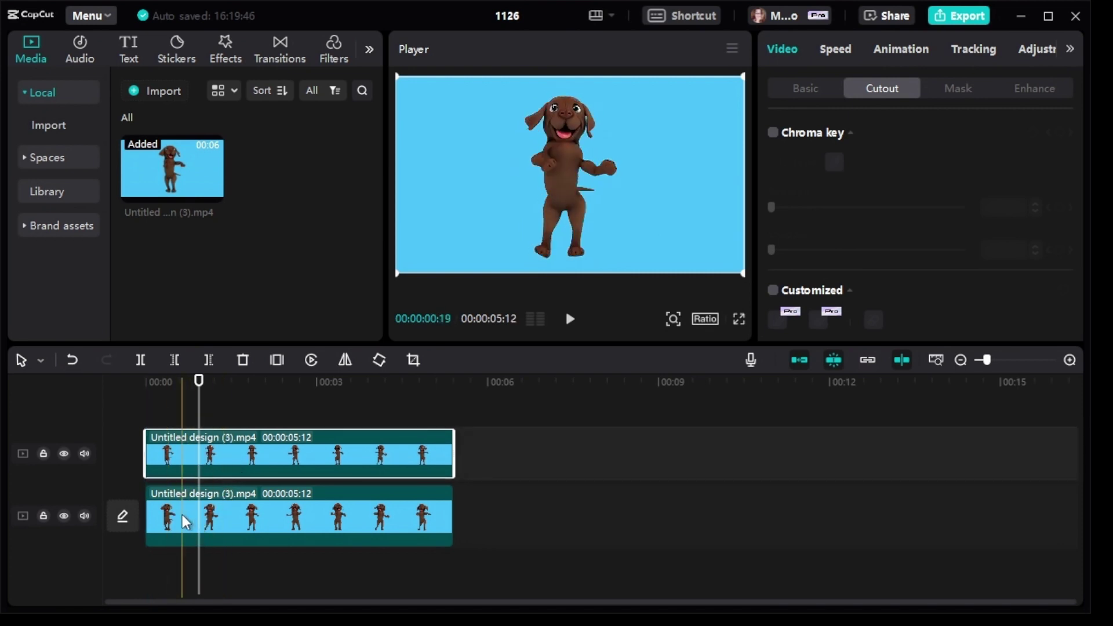
# Give the lower clip a narrow, full-height Rectangle mask around the dog and mirror it.
pyautogui.click(184, 522)
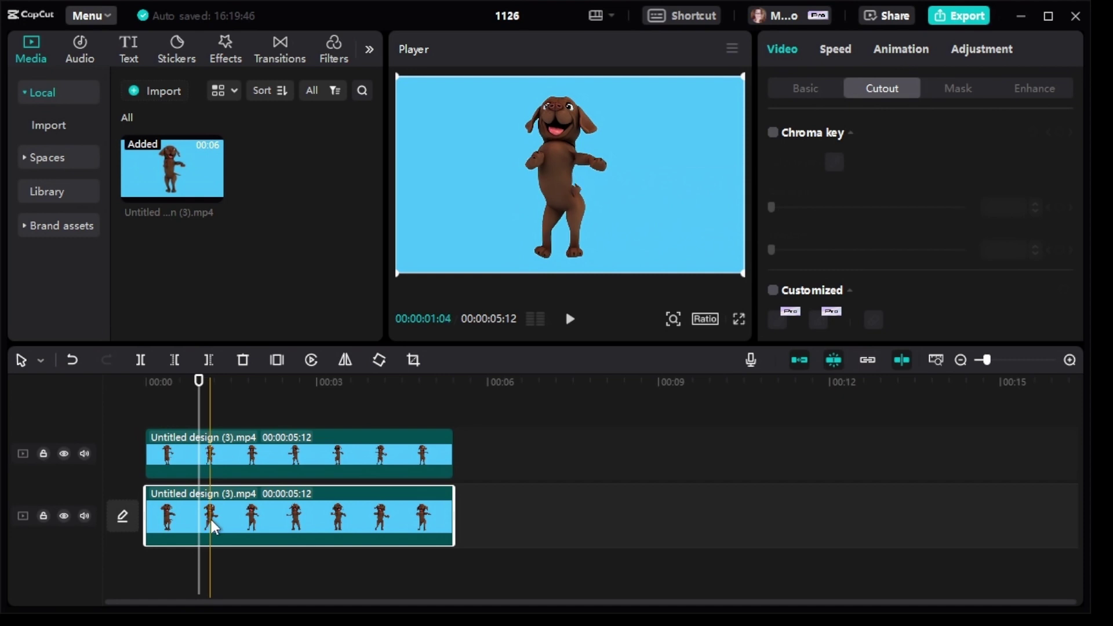
pyautogui.click(959, 93)
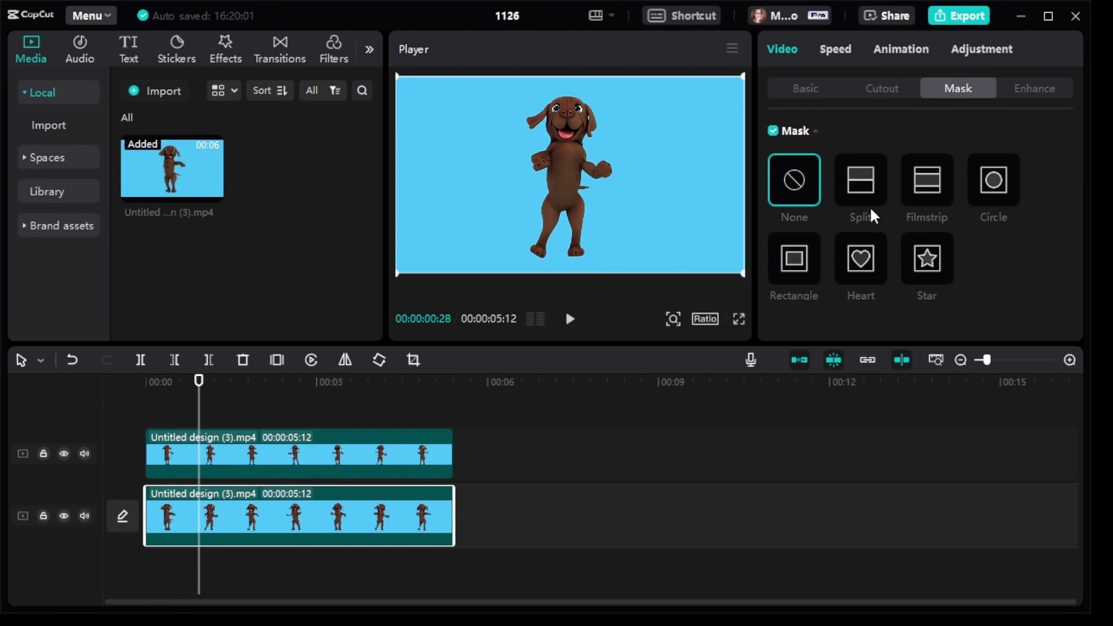
pyautogui.click(798, 272)
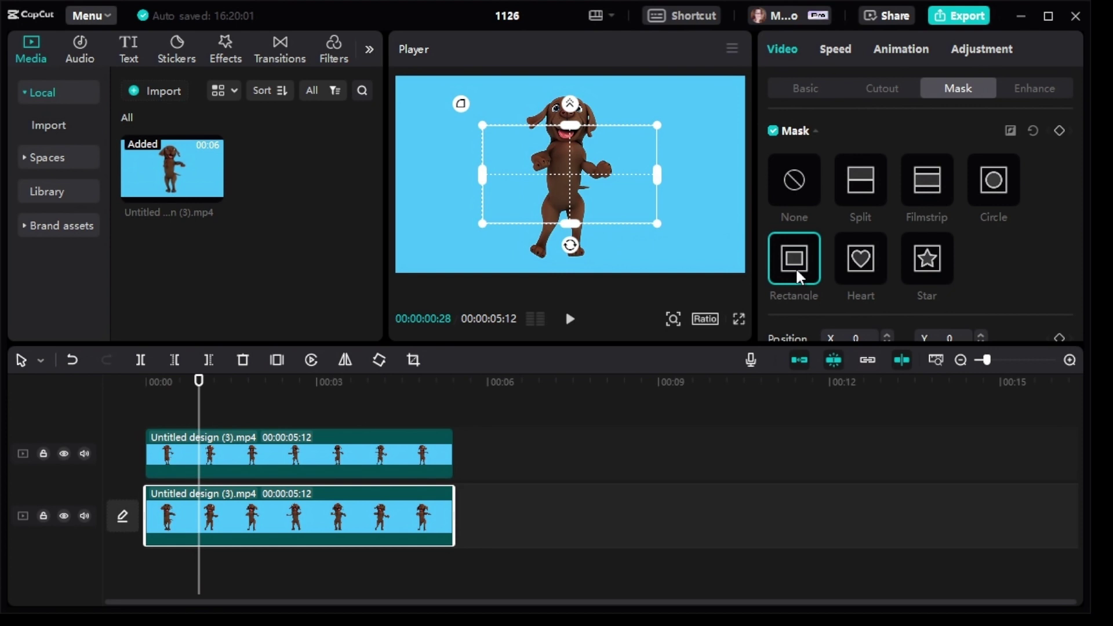
pyautogui.moveTo(573, 227); pyautogui.dragTo(561, 281)
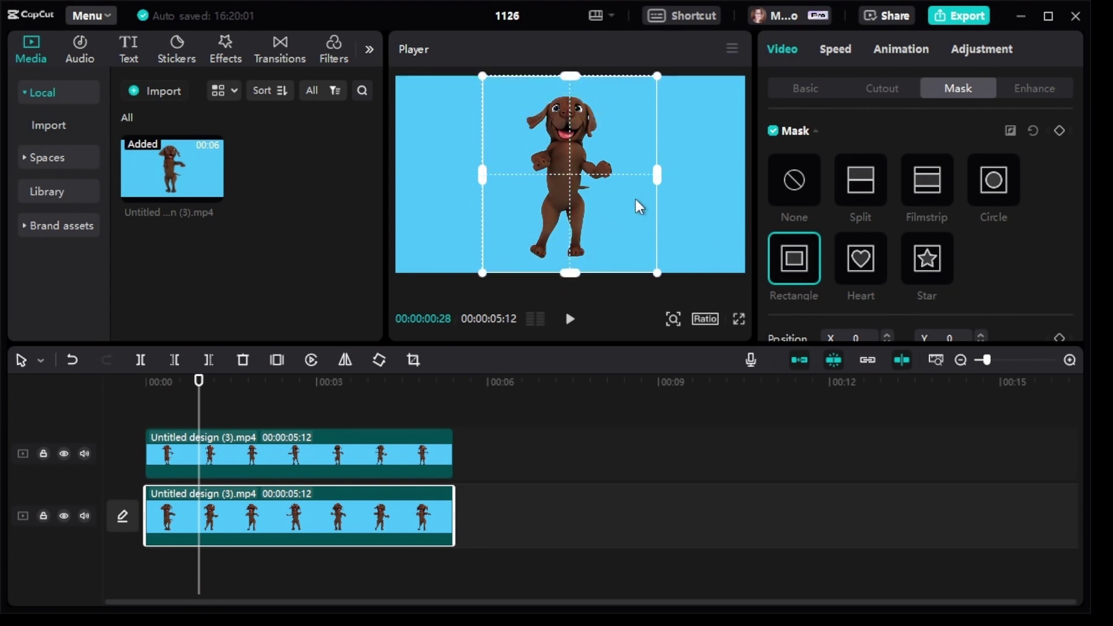
pyautogui.moveTo(657, 175); pyautogui.dragTo(628, 188)
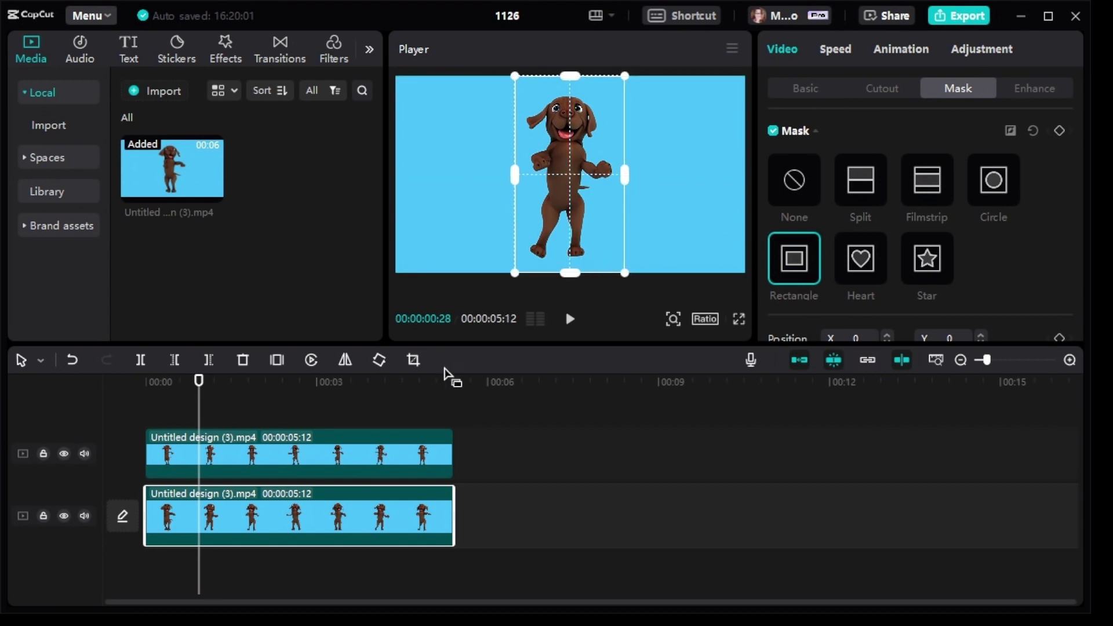
pyautogui.click(345, 360)
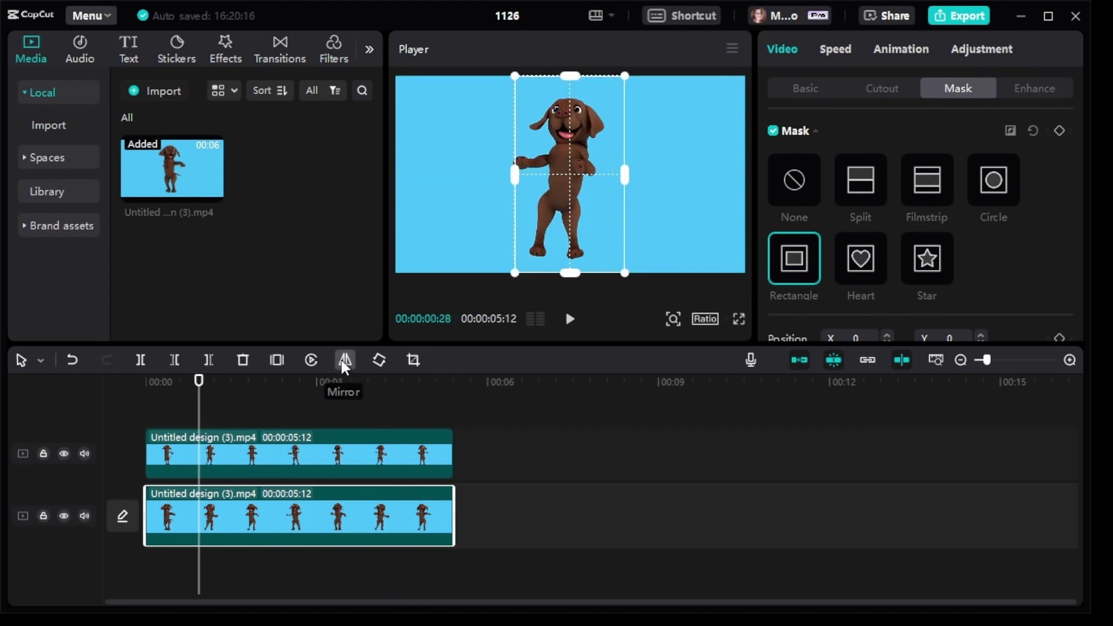
# Move the masked dog clip onto the top track and shift it right in the frame.
pyautogui.click(476, 213)
pyautogui.moveTo(477, 214); pyautogui.dragTo(415, 251)
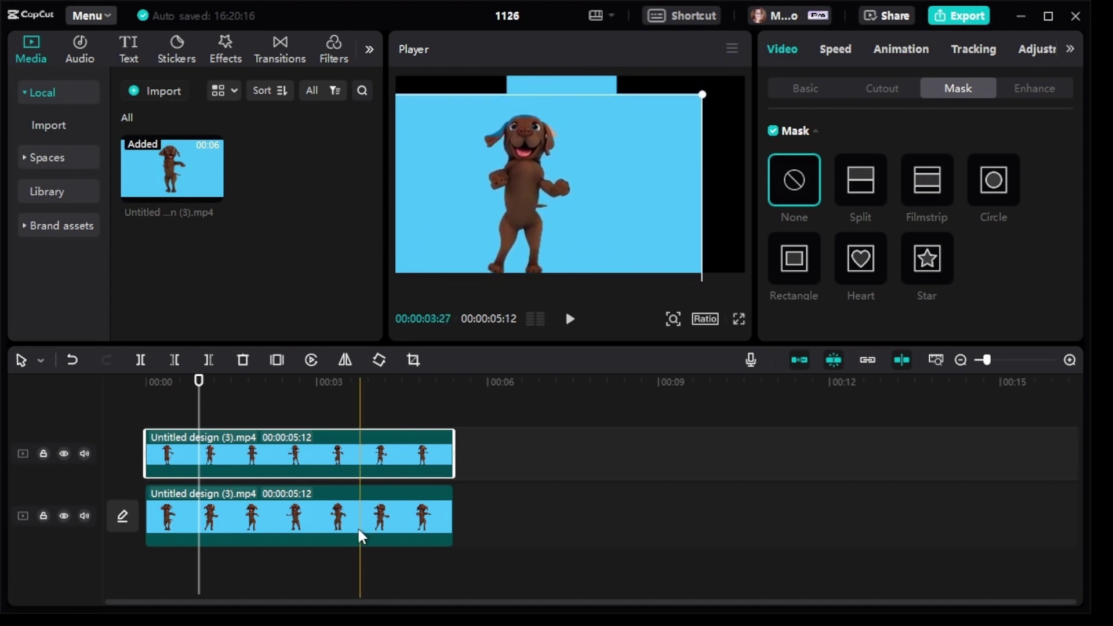
pyautogui.click(328, 525)
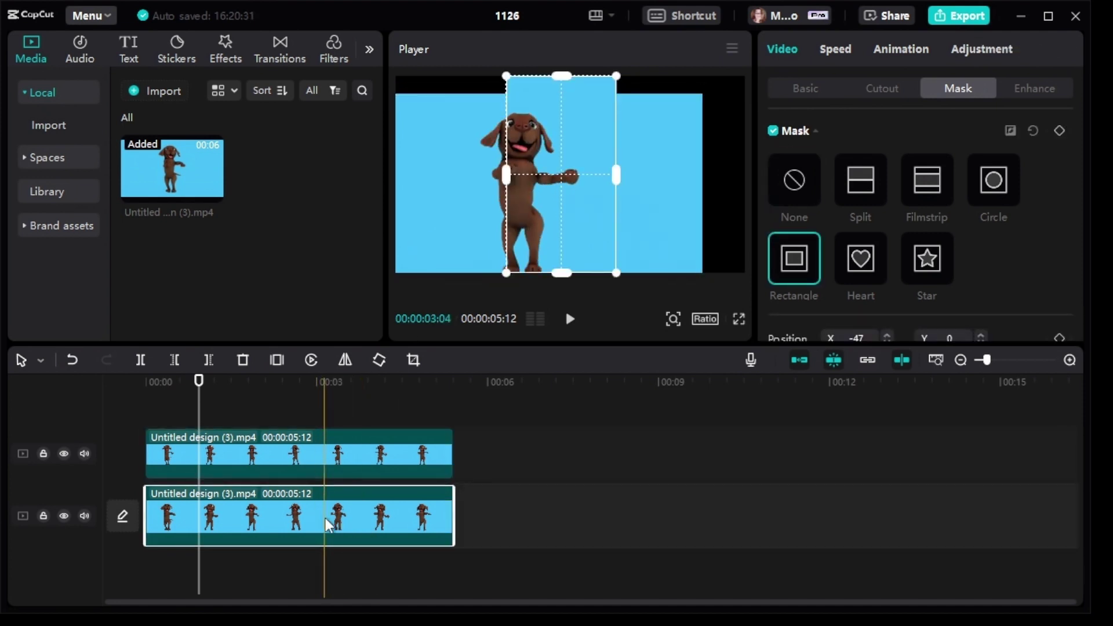
pyautogui.moveTo(328, 524); pyautogui.dragTo(324, 347)
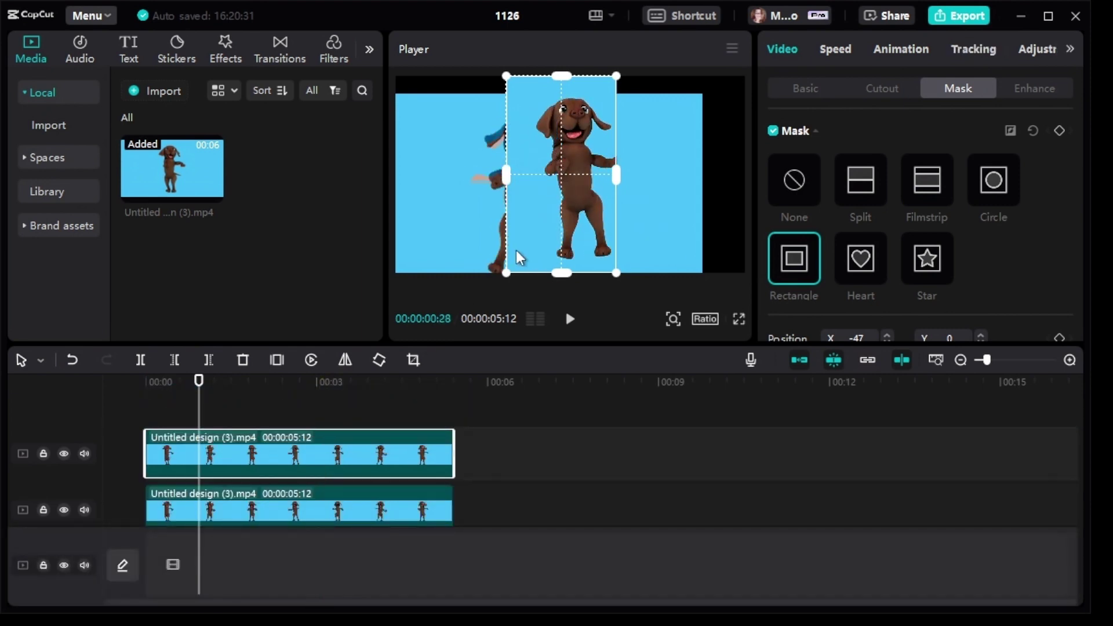
pyautogui.moveTo(534, 236); pyautogui.dragTo(571, 242)
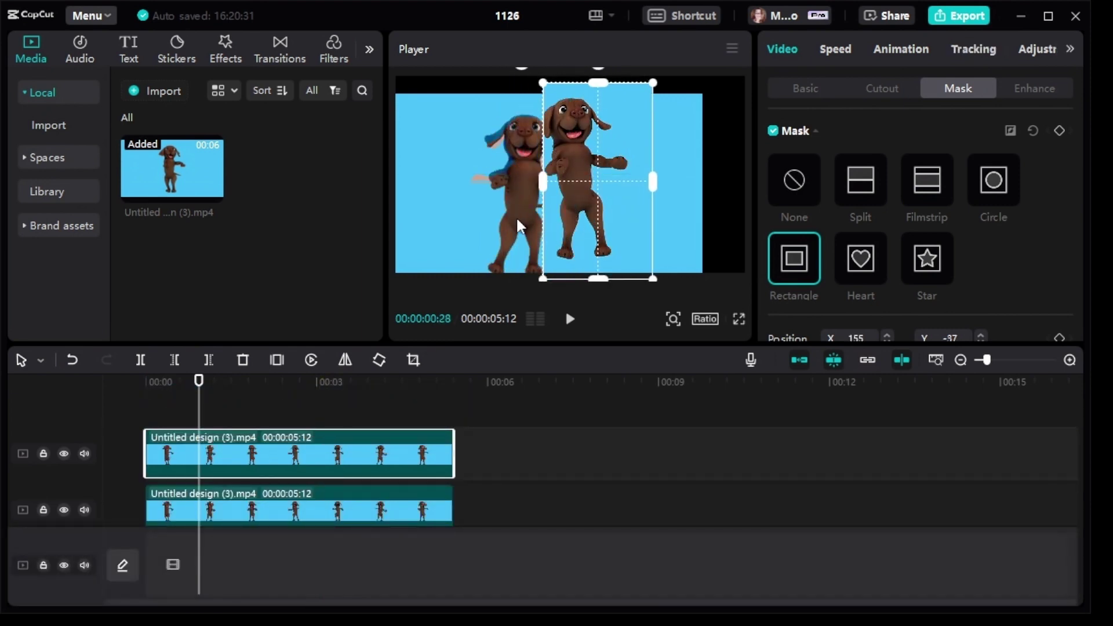
# Reposition the unmasked dog so the two dogs stand side by side.
pyautogui.click(347, 509)
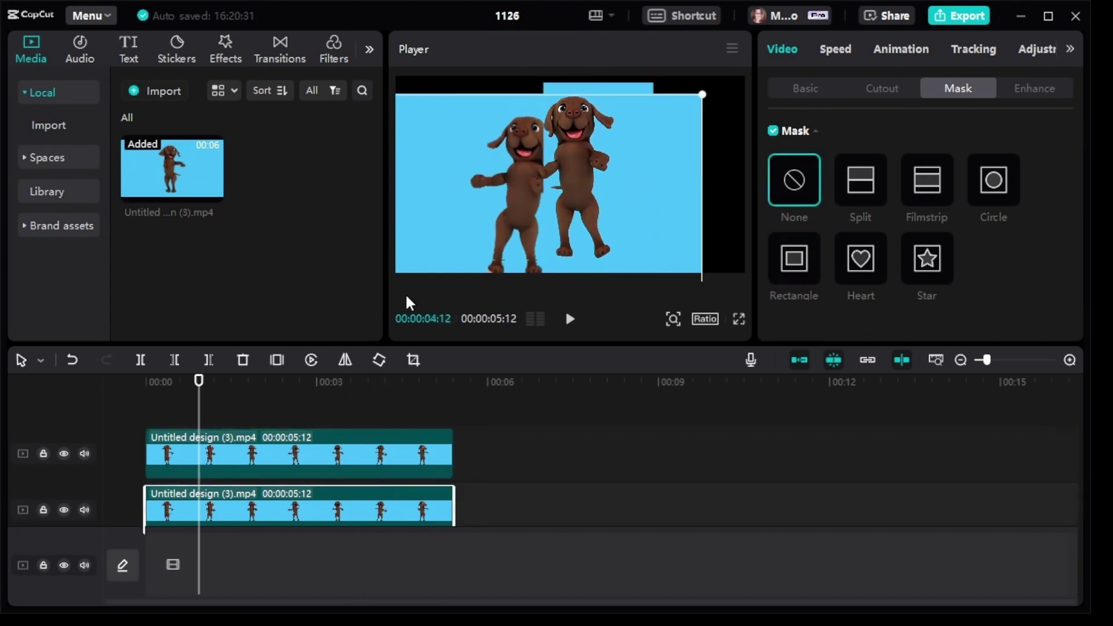
pyautogui.moveTo(428, 219); pyautogui.dragTo(617, 203)
pyautogui.click(619, 200)
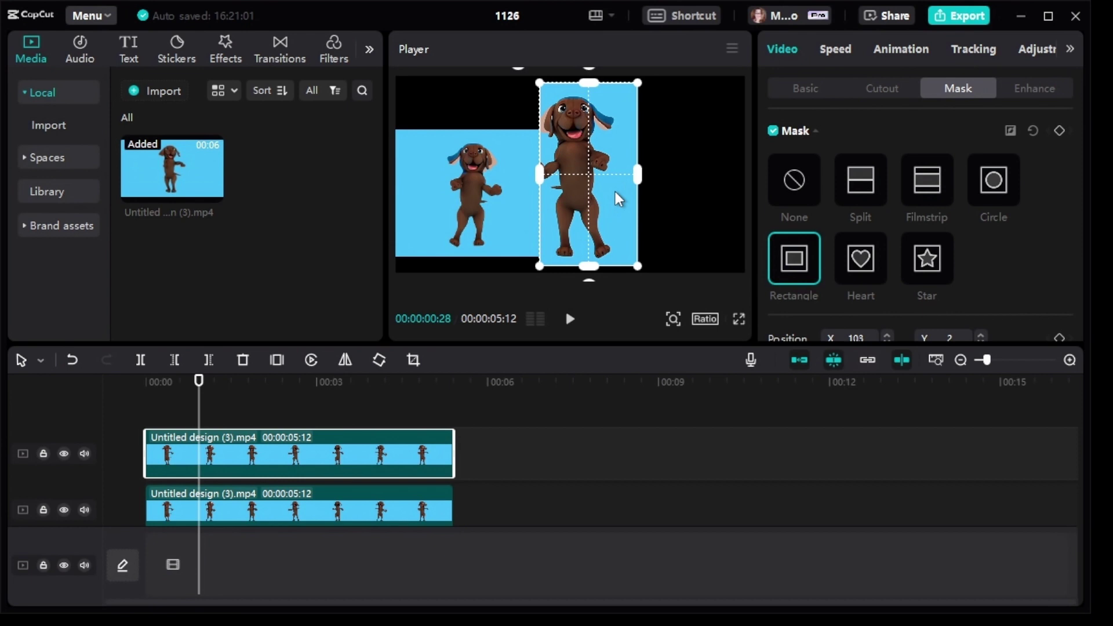
pyautogui.scroll(-5, 805, 244)
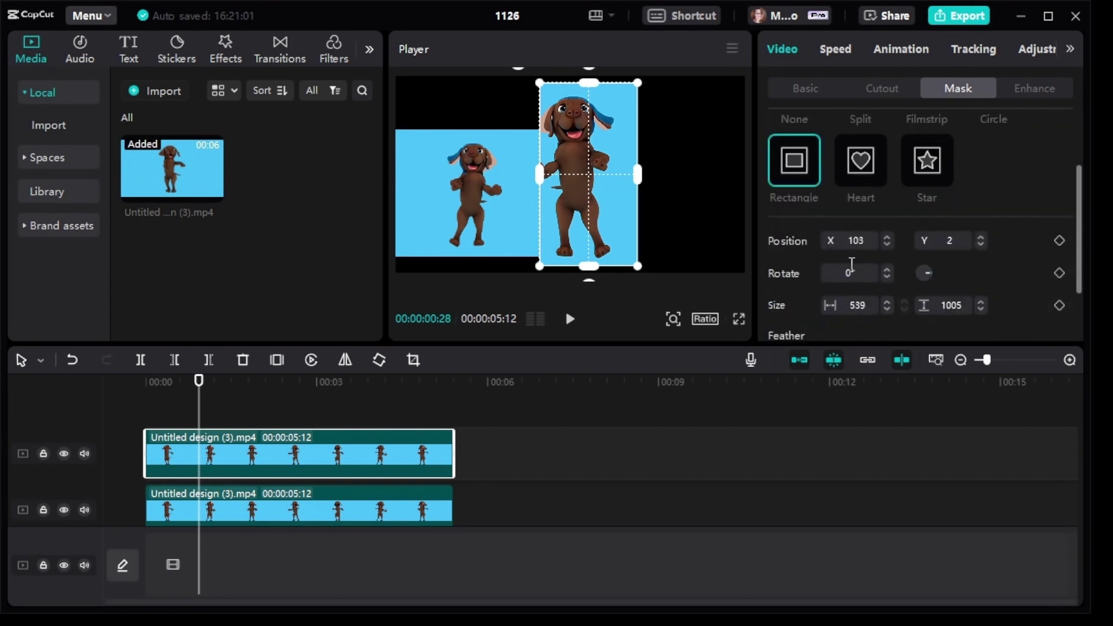
pyautogui.click(882, 89)
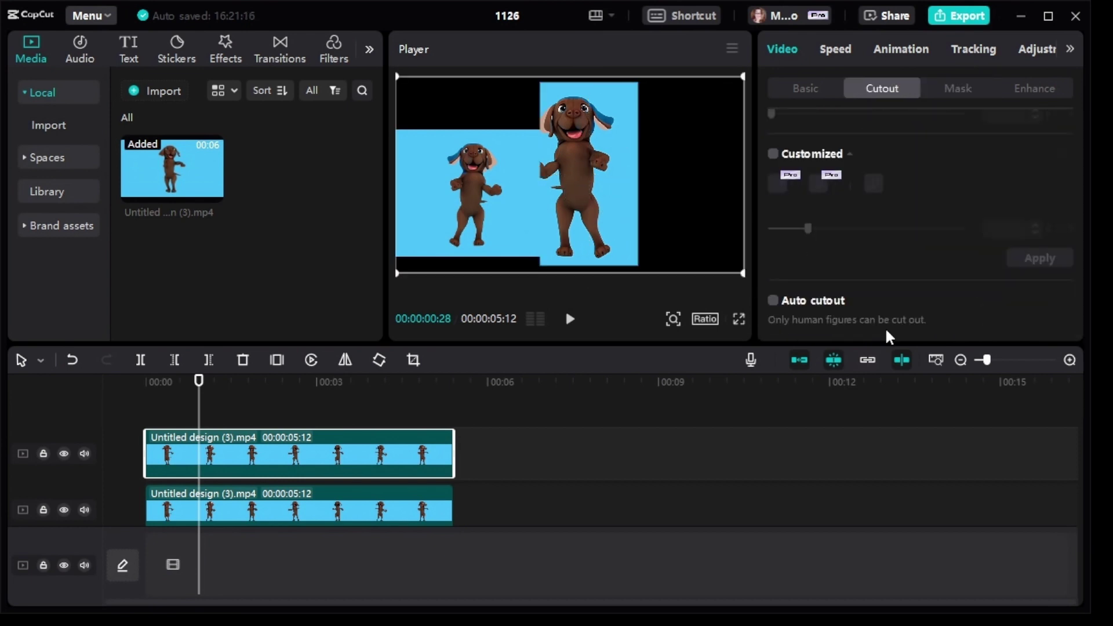
# Remove the top clip's blue background with Auto cutout and scale the lower clip to fill the frame.
pyautogui.click(772, 300)
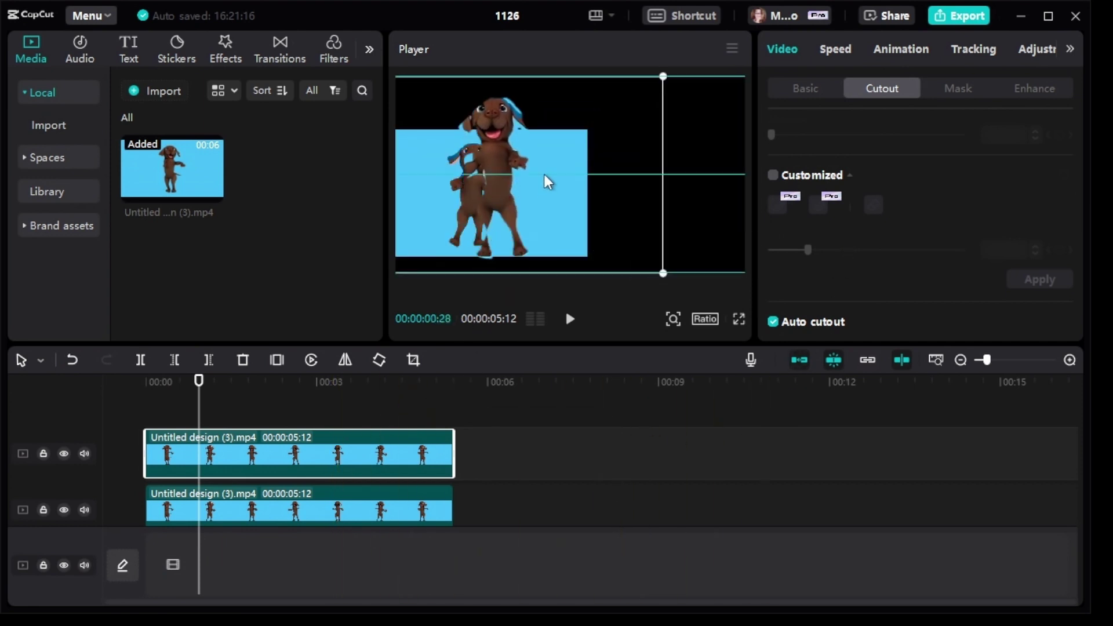
pyautogui.moveTo(544, 175); pyautogui.dragTo(591, 194)
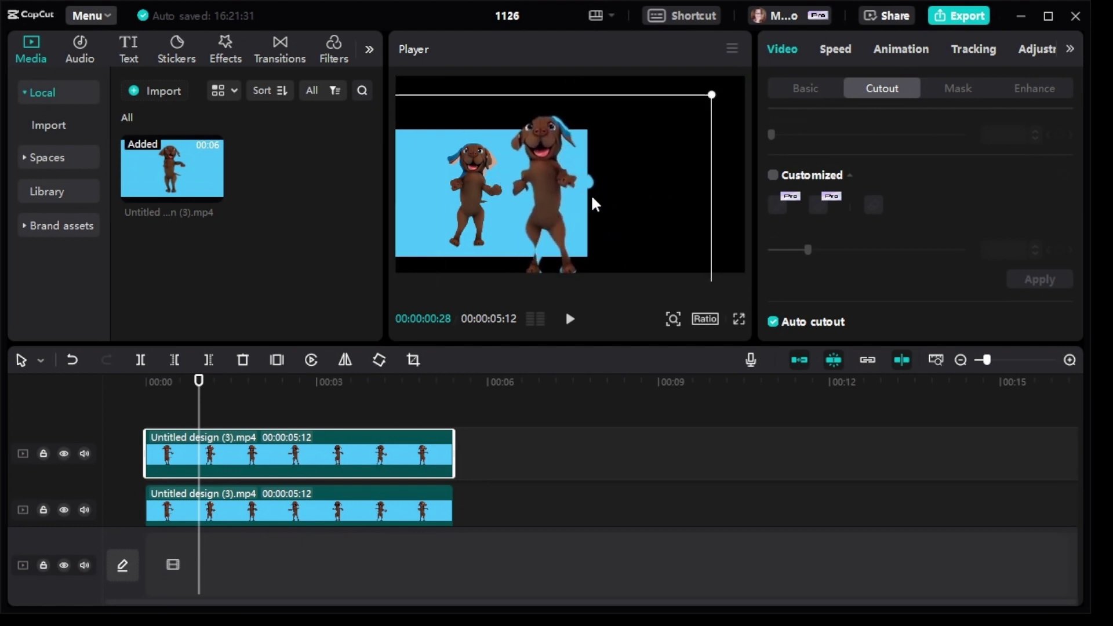
pyautogui.click(400, 509)
pyautogui.moveTo(586, 255); pyautogui.dragTo(716, 263)
pyautogui.moveTo(655, 205); pyautogui.dragTo(727, 189)
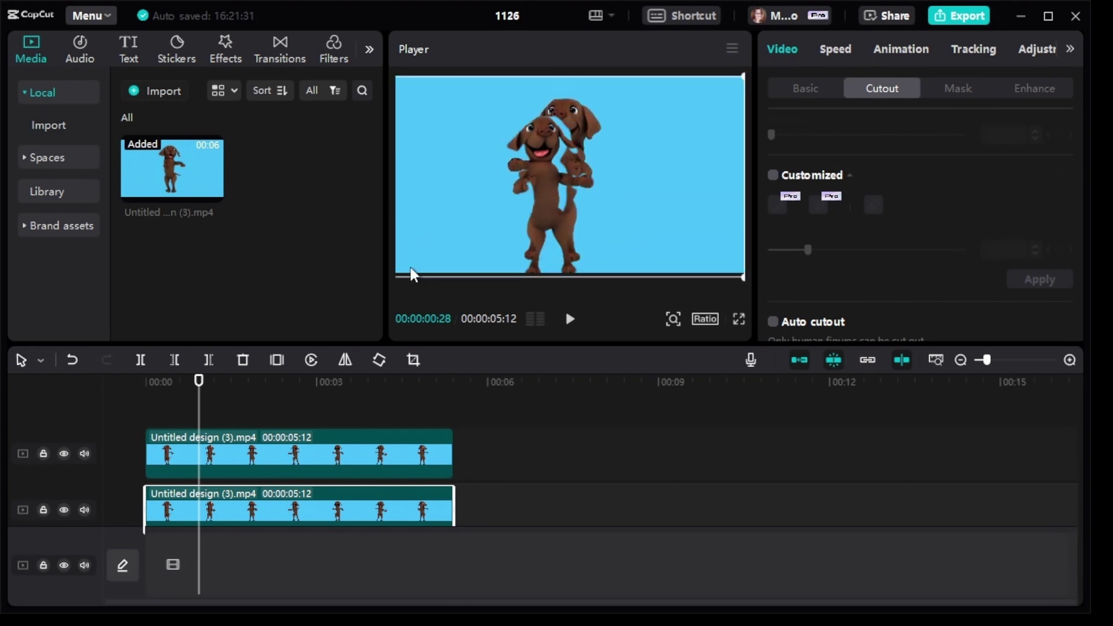
pyautogui.moveTo(445, 189); pyautogui.dragTo(454, 193)
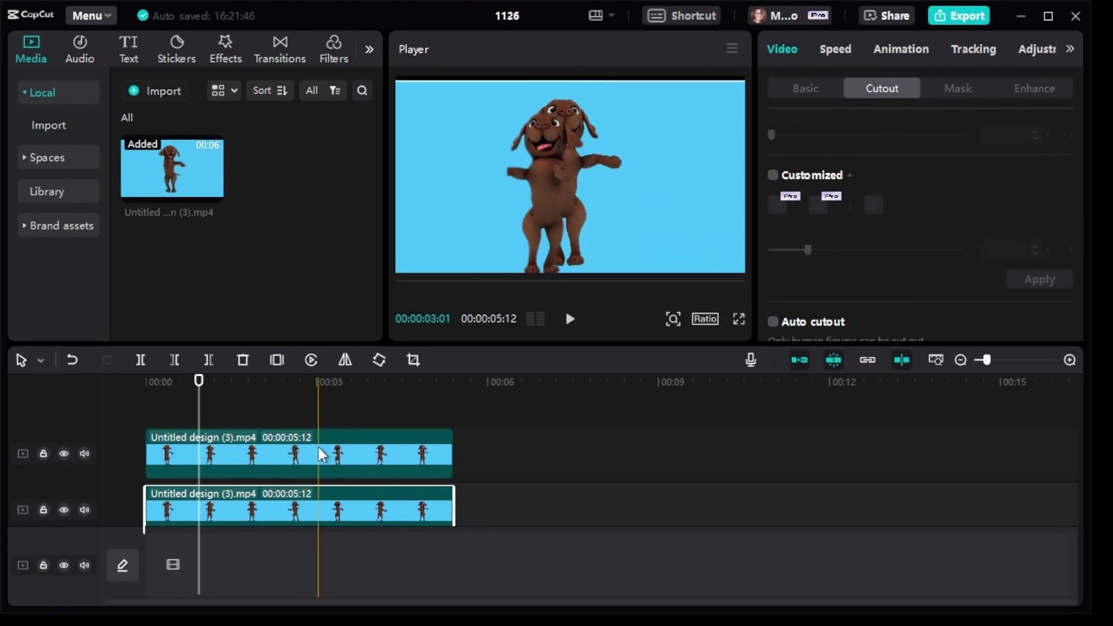
# Move the cut-out dog away from the big dog and shrink it small.
pyautogui.click(318, 447)
pyautogui.moveTo(526, 197); pyautogui.dragTo(479, 189)
pyautogui.moveTo(640, 91); pyautogui.dragTo(659, 202)
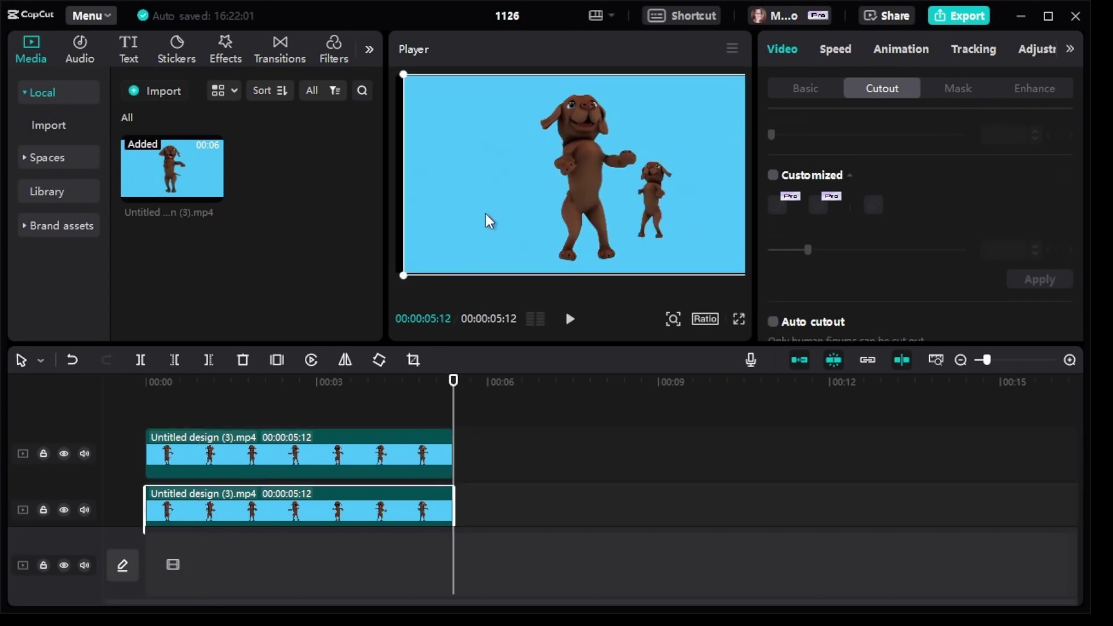
# Paste a copy of the small cut-out dog and place it left of the big dog.
pyautogui.rightClick(267, 458)
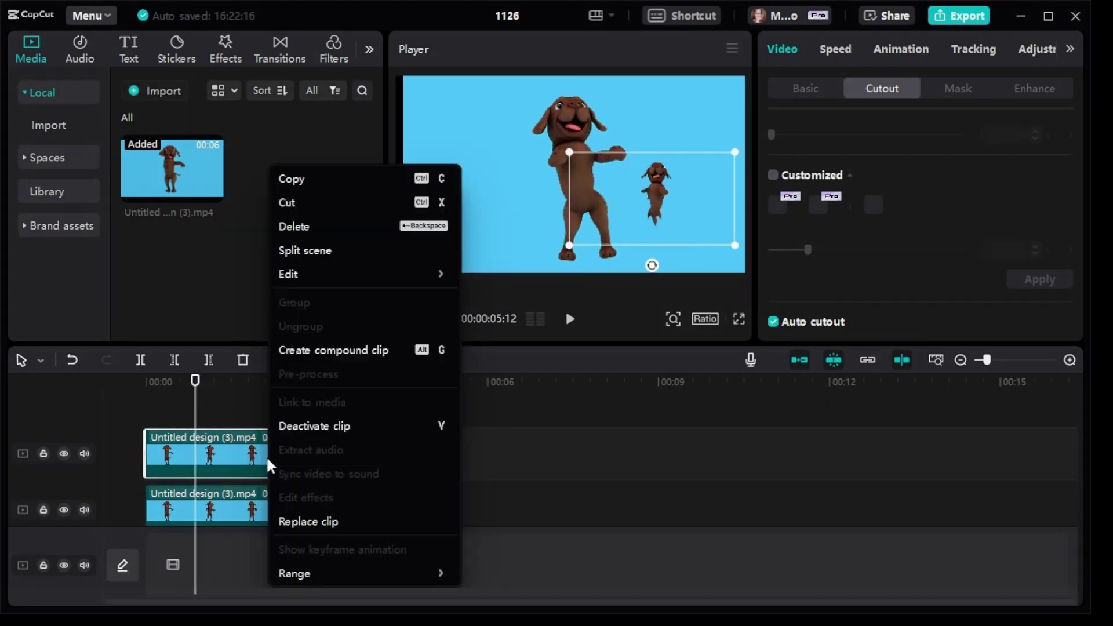
pyautogui.click(315, 181)
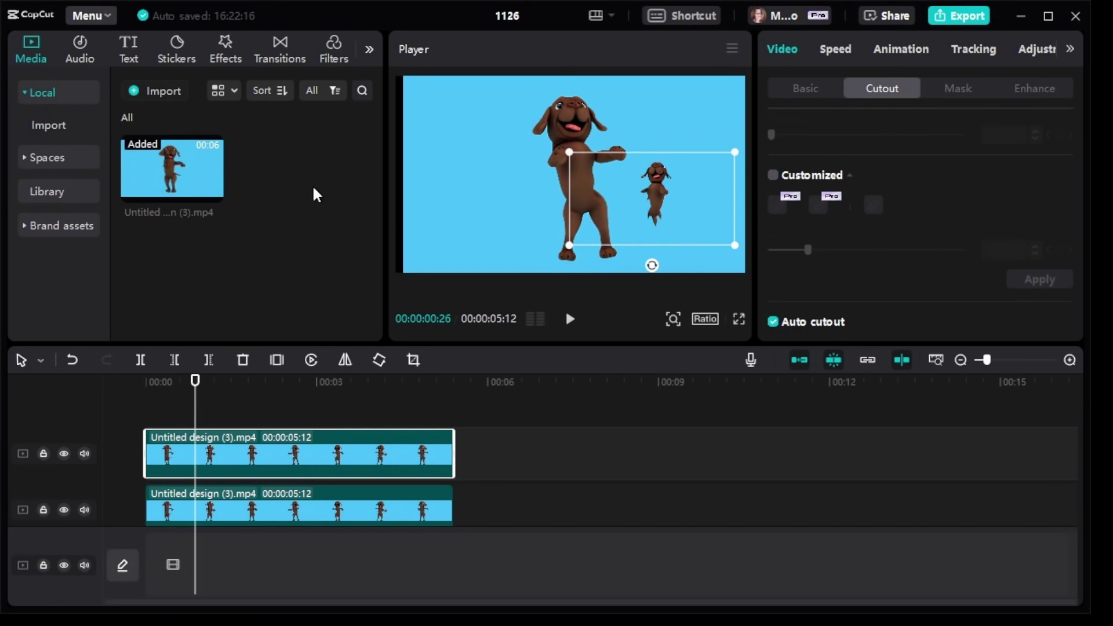
pyautogui.rightClick(230, 407)
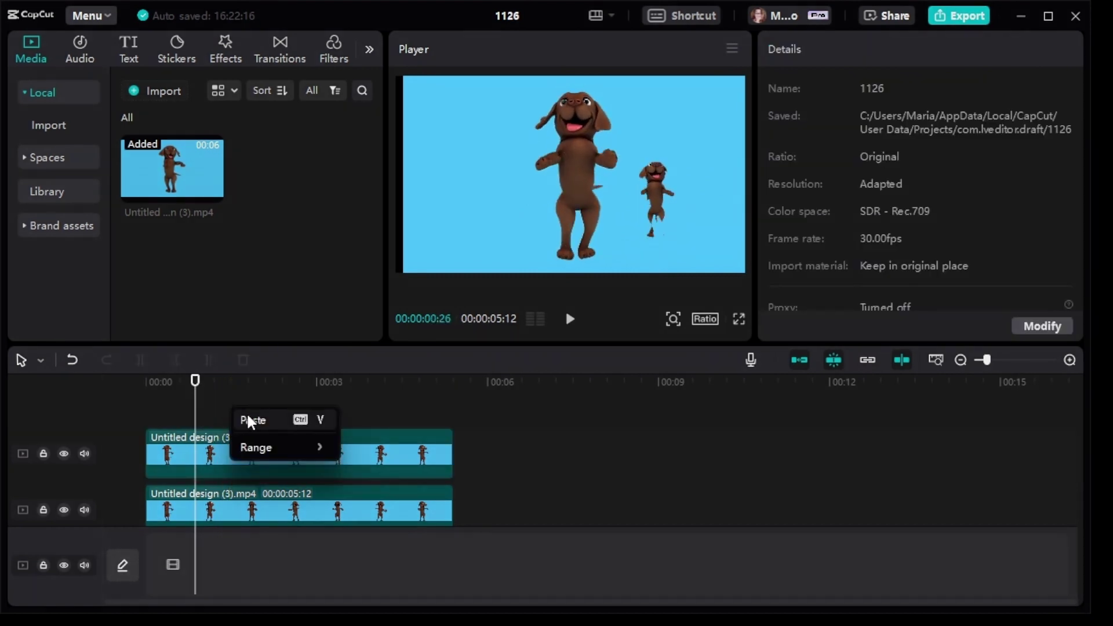
pyautogui.click(248, 418)
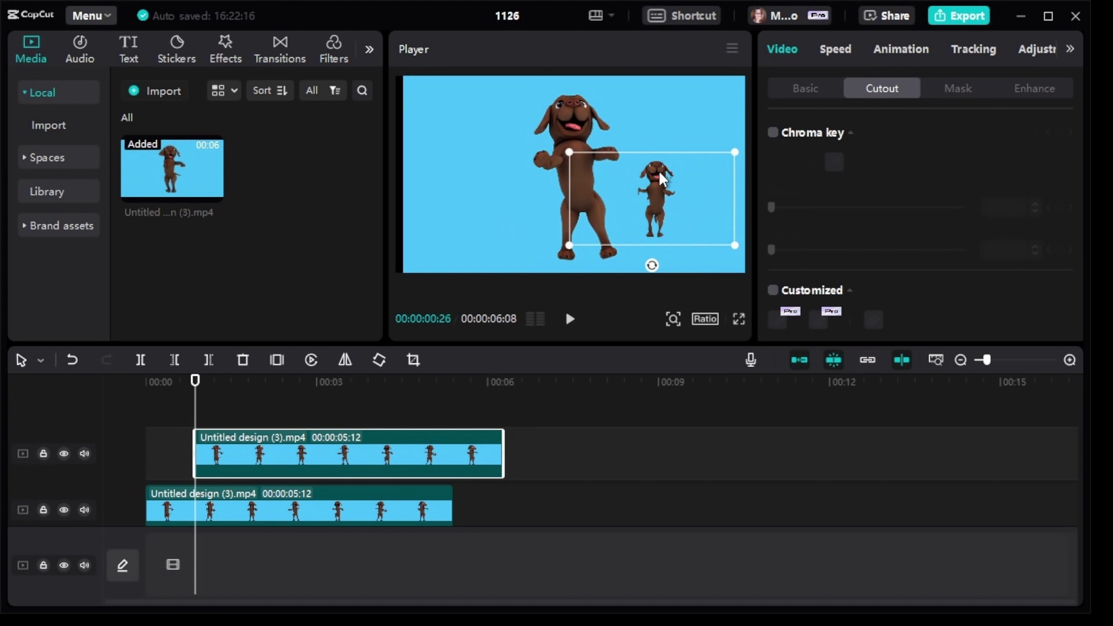
pyautogui.moveTo(655, 191); pyautogui.dragTo(501, 141)
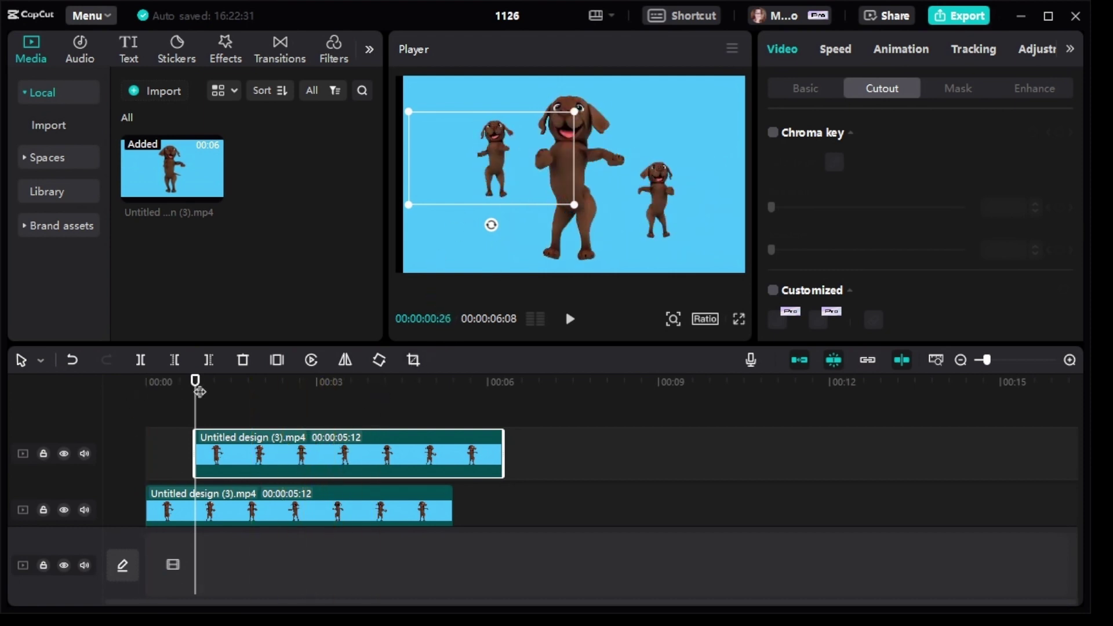
# Paste another copy of the small-dog clip at about 00:00:01:25.
pyautogui.moveTo(197, 382); pyautogui.dragTo(250, 400)
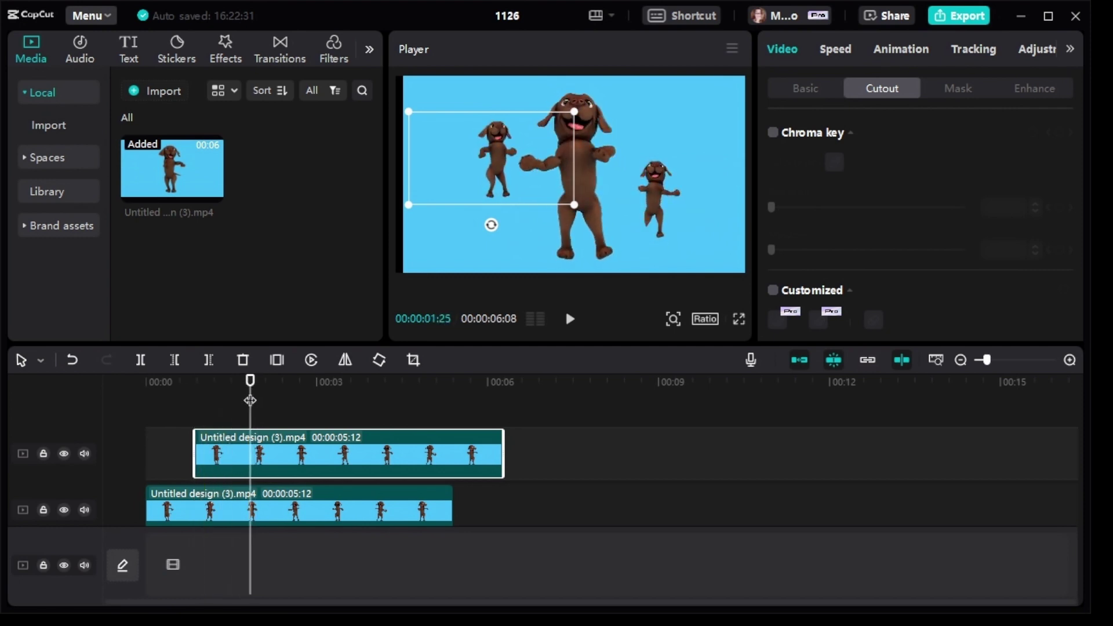
pyautogui.rightClick(259, 461)
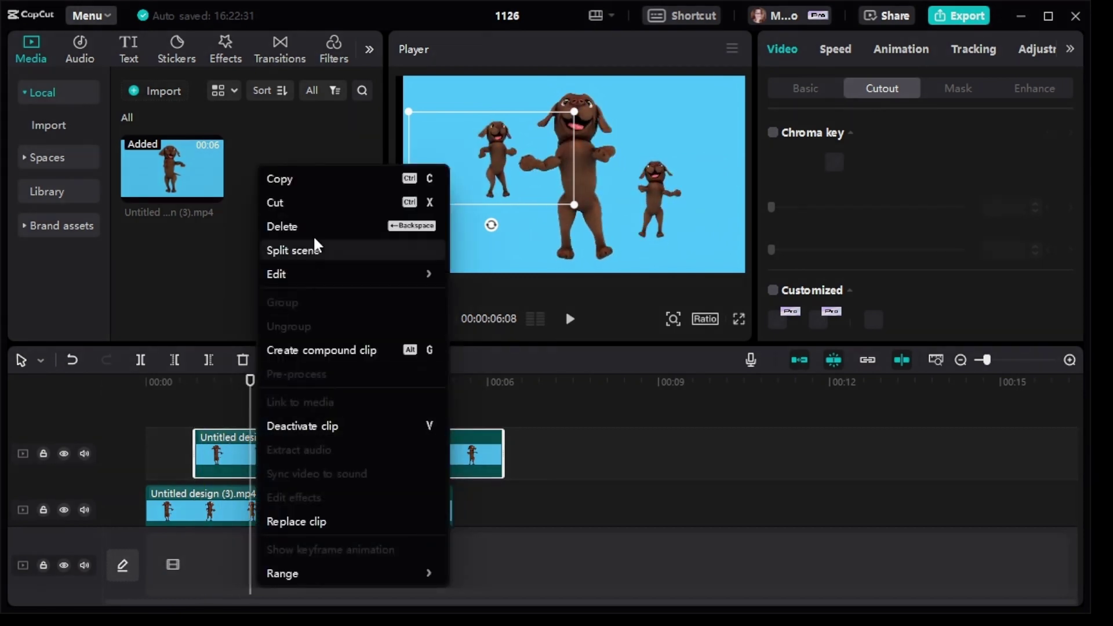
pyautogui.click(320, 177)
pyautogui.rightClick(280, 394)
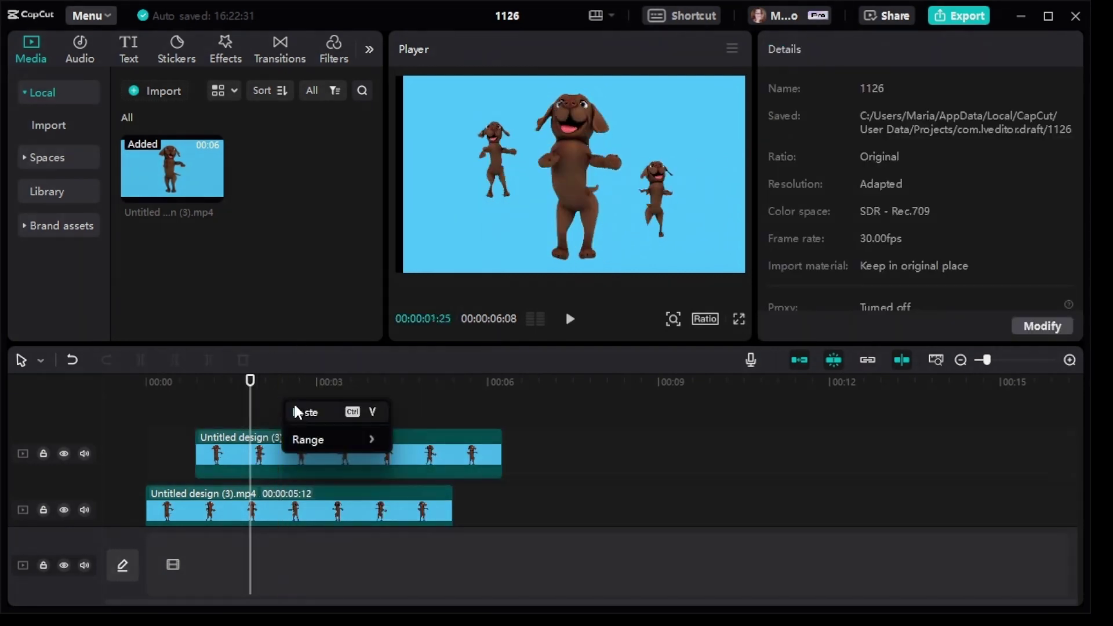
pyautogui.click(299, 404)
# Shift the pasted dog down-right, nudge the left small dog, and scrub to about two seconds.
pyautogui.moveTo(495, 147); pyautogui.dragTo(704, 187)
pyautogui.moveTo(497, 159); pyautogui.dragTo(472, 160)
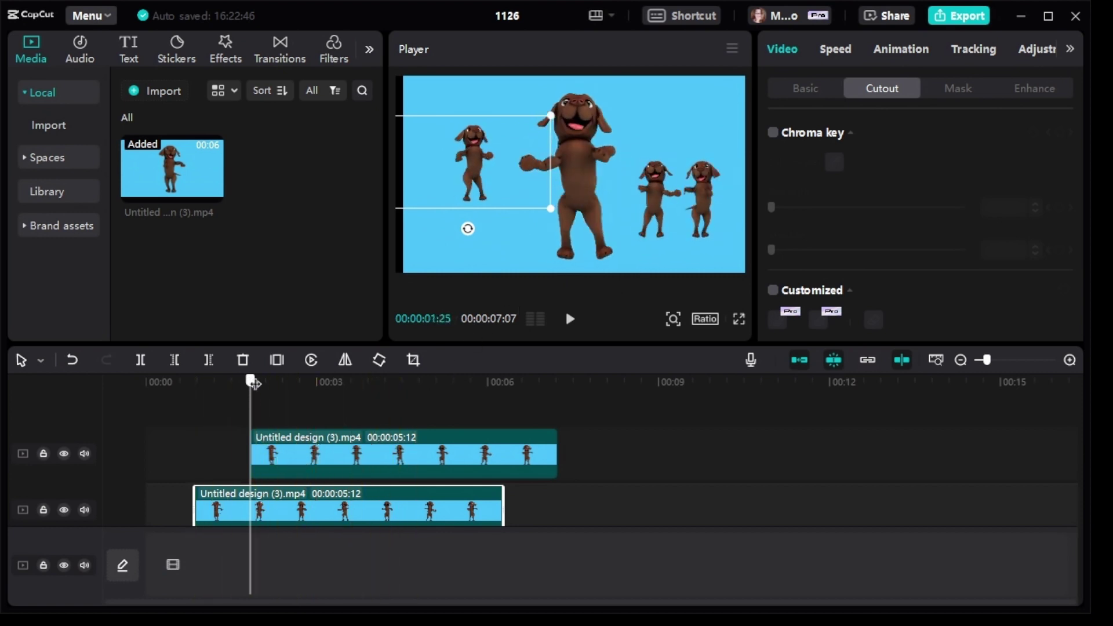
pyautogui.moveTo(254, 383); pyautogui.dragTo(263, 382)
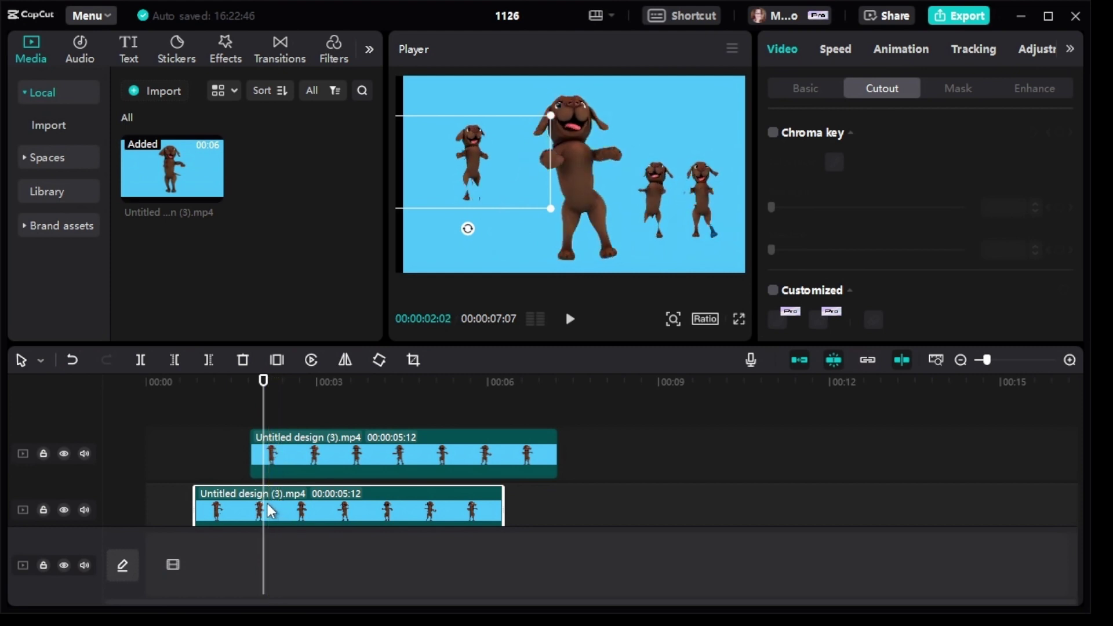
pyautogui.moveTo(264, 381); pyautogui.dragTo(251, 382)
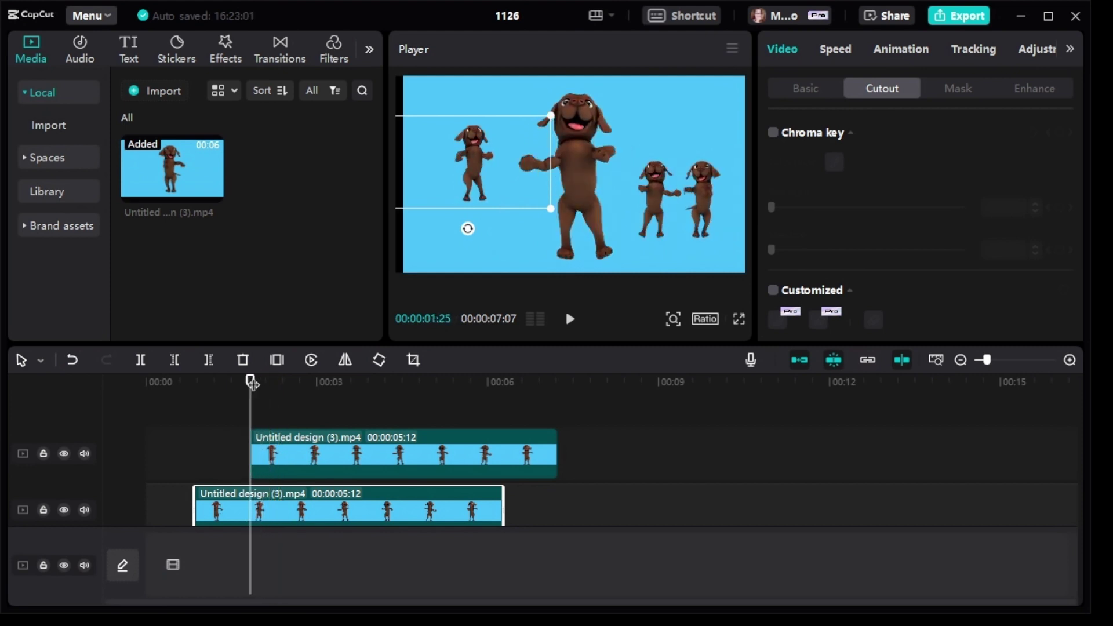
# Copy the bottom dog clip and paste another clone at the current time.
pyautogui.rightClick(251, 498)
pyautogui.click(314, 176)
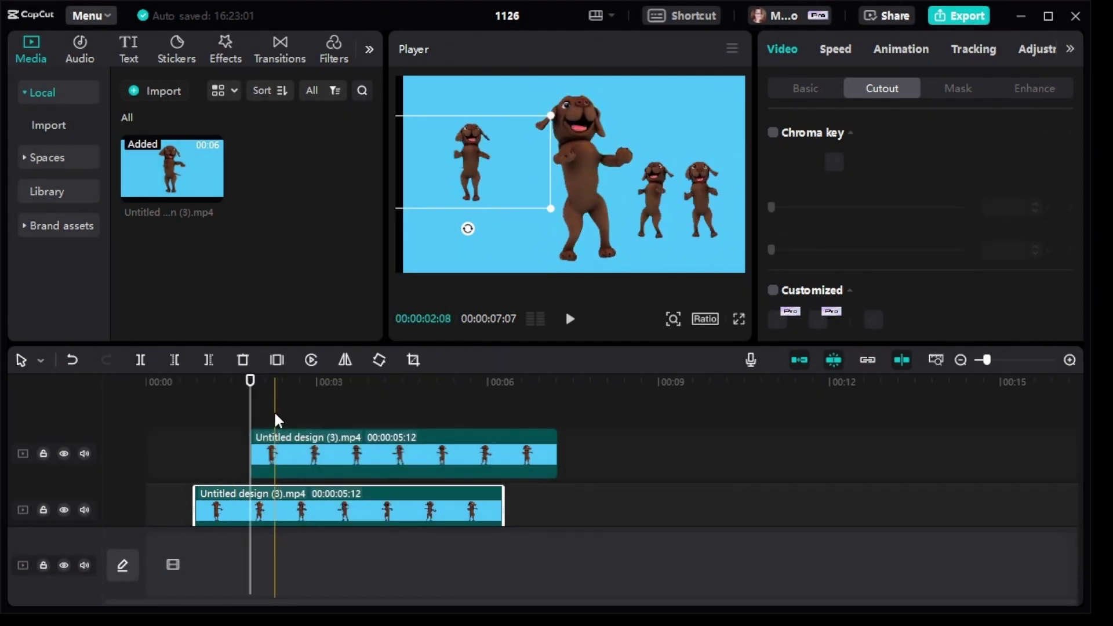
pyautogui.rightClick(284, 412)
pyautogui.click(293, 430)
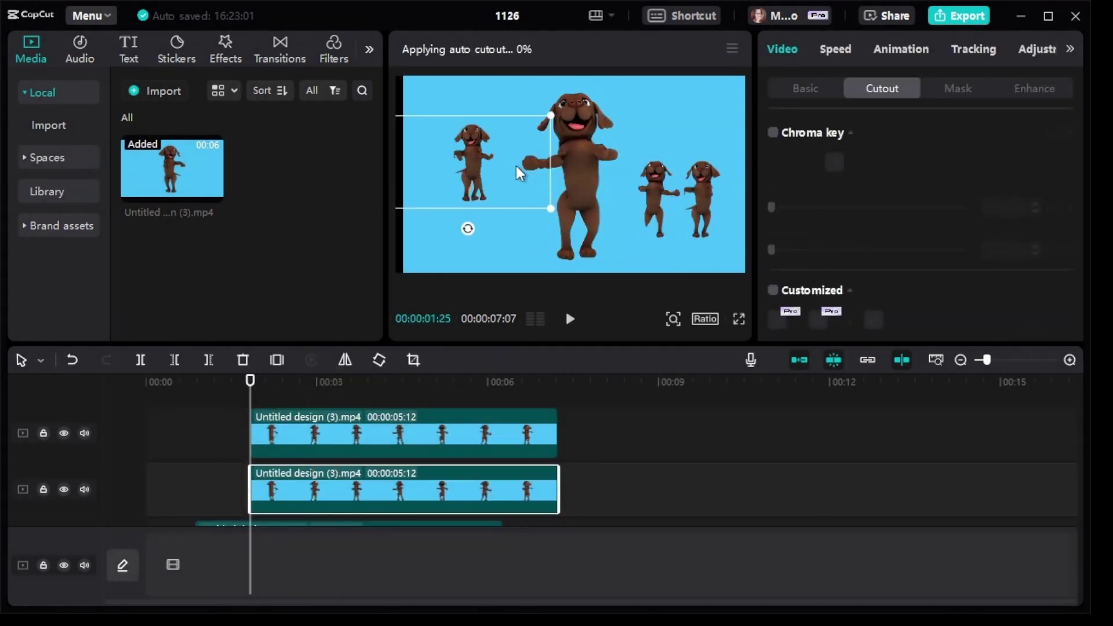
# Place the dog clones at the lower middle and upper left around the big dog.
pyautogui.moveTo(471, 149); pyautogui.dragTo(518, 209)
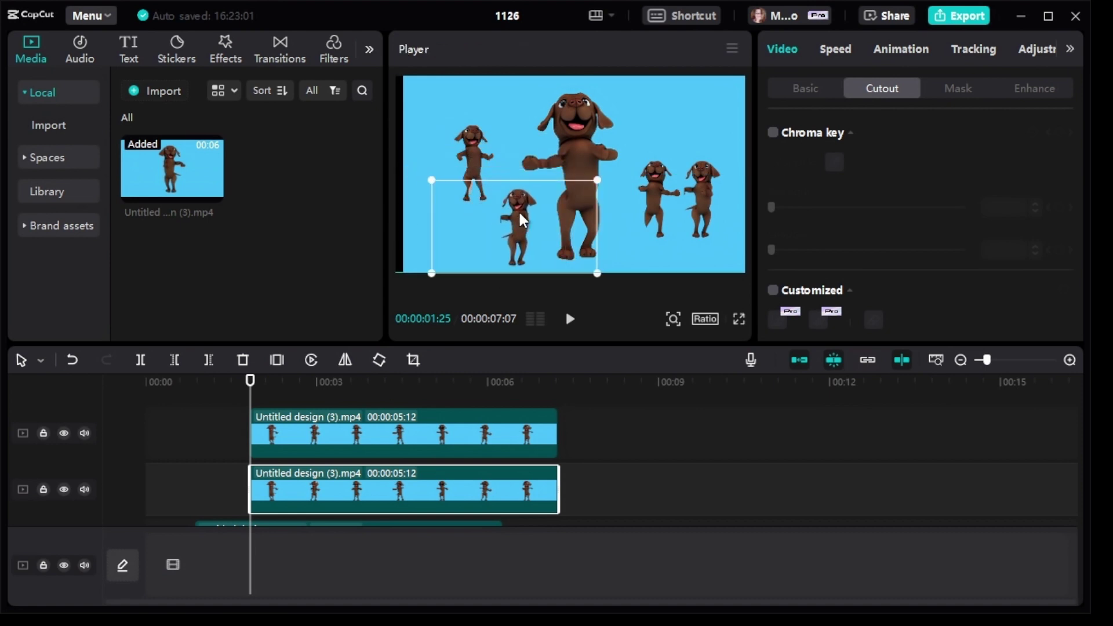
pyautogui.moveTo(484, 165); pyautogui.dragTo(453, 168)
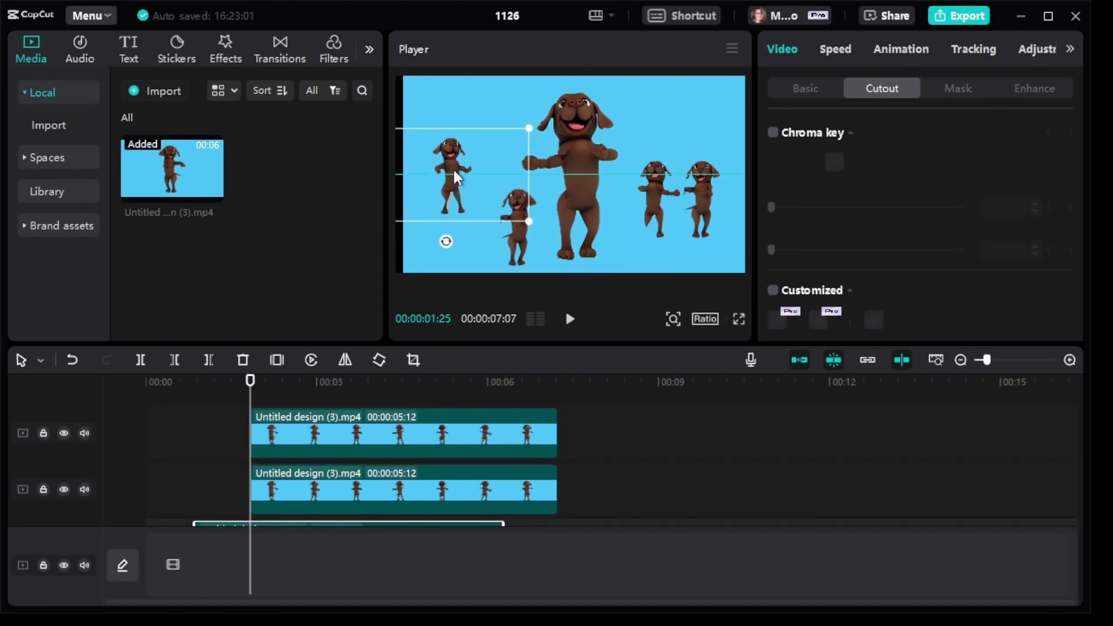
pyautogui.moveTo(500, 242); pyautogui.dragTo(495, 233)
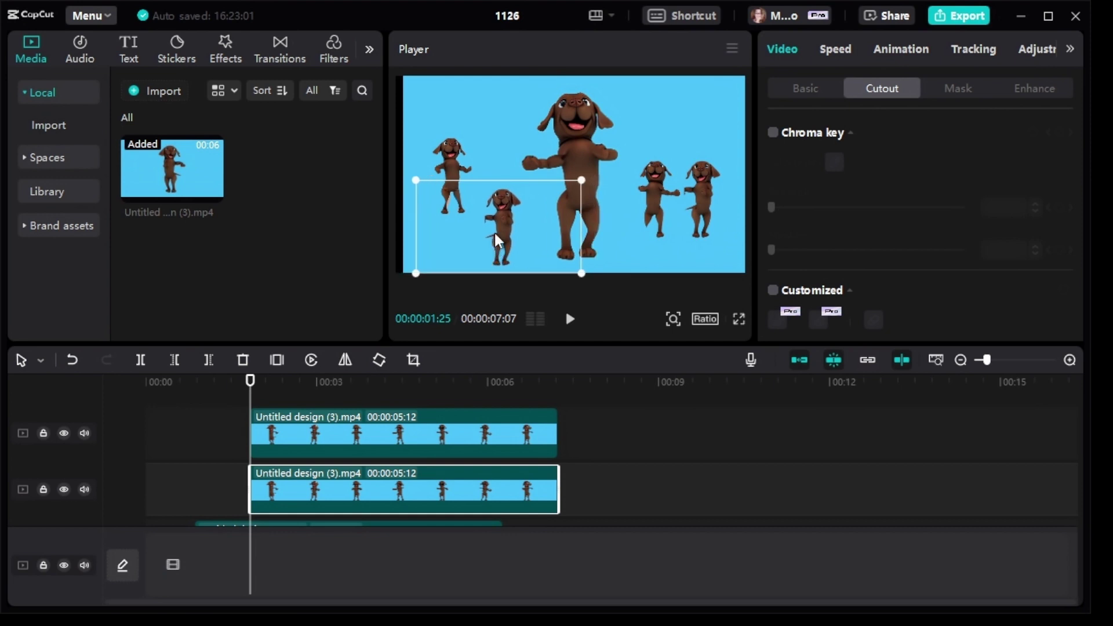
# Enlarge the upper-left clone and the right-hand pair of dog clones.
pyautogui.click(444, 145)
pyautogui.moveTo(530, 128); pyautogui.dragTo(575, 81)
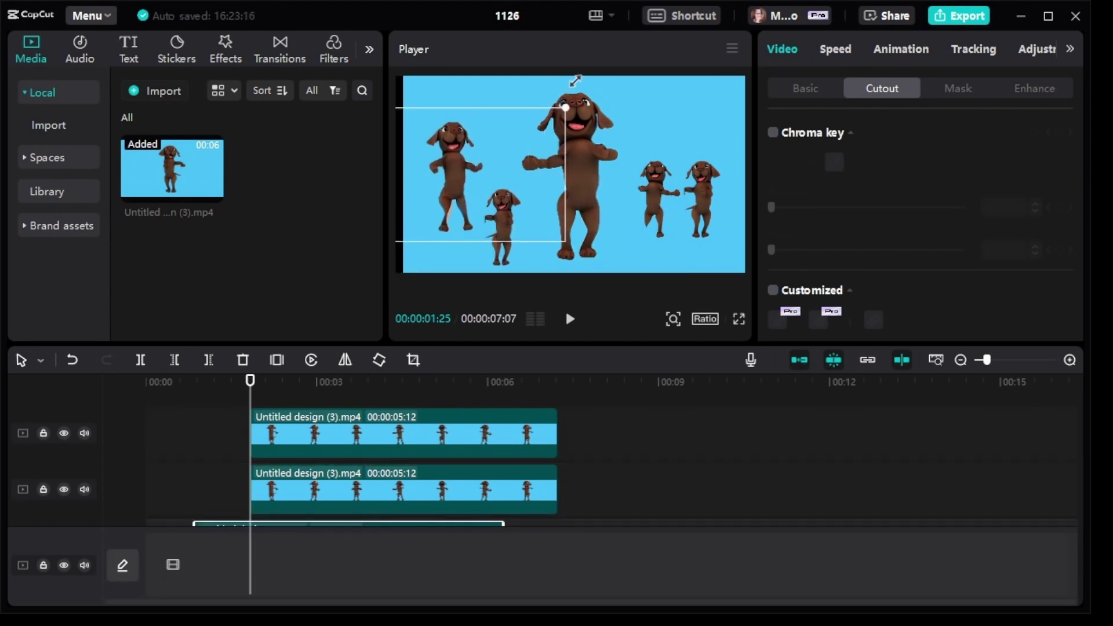
pyautogui.click(702, 194)
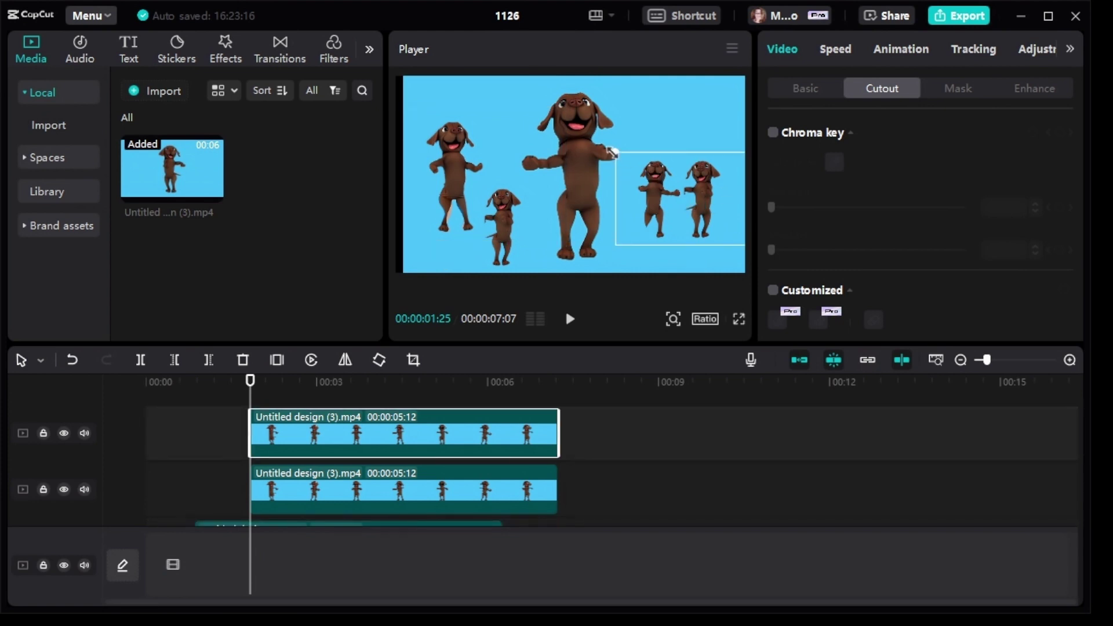
pyautogui.moveTo(613, 152); pyautogui.dragTo(544, 145)
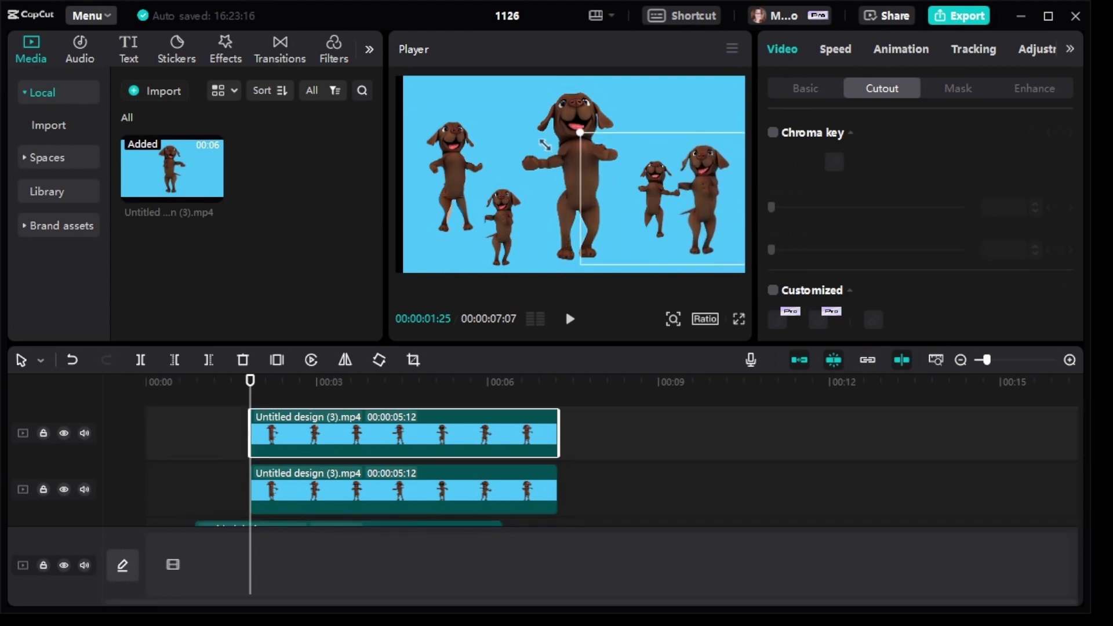
pyautogui.click(523, 113)
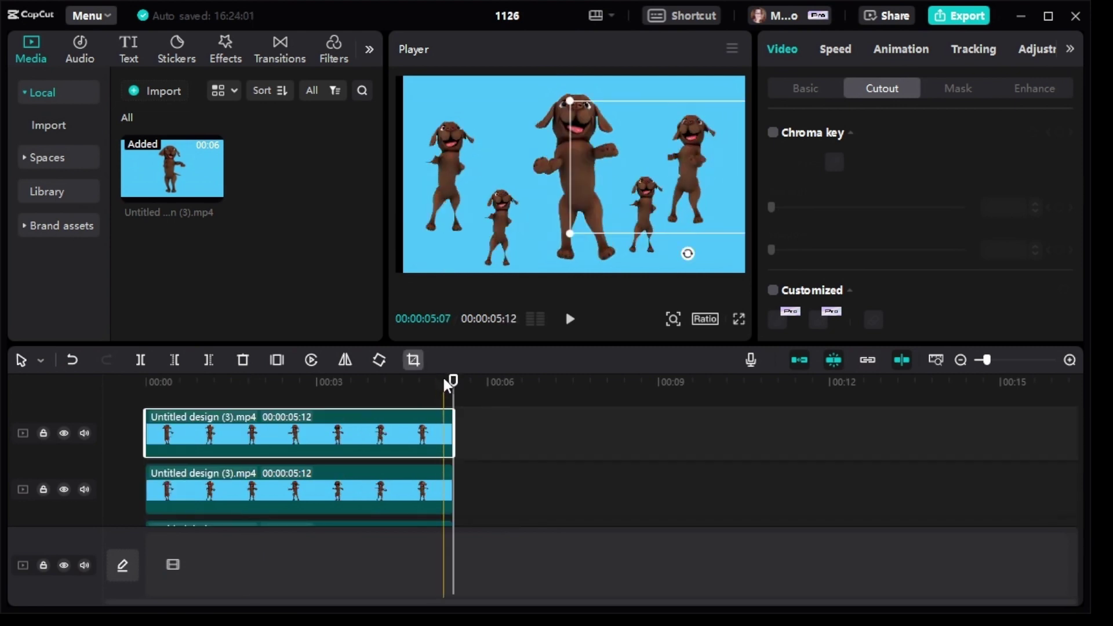
# Remove a timeline clip and restore it, and play the five-dog composite from 00:00.
pyautogui.press('Delete')
pyautogui.click(377, 539)
pyautogui.press('space')
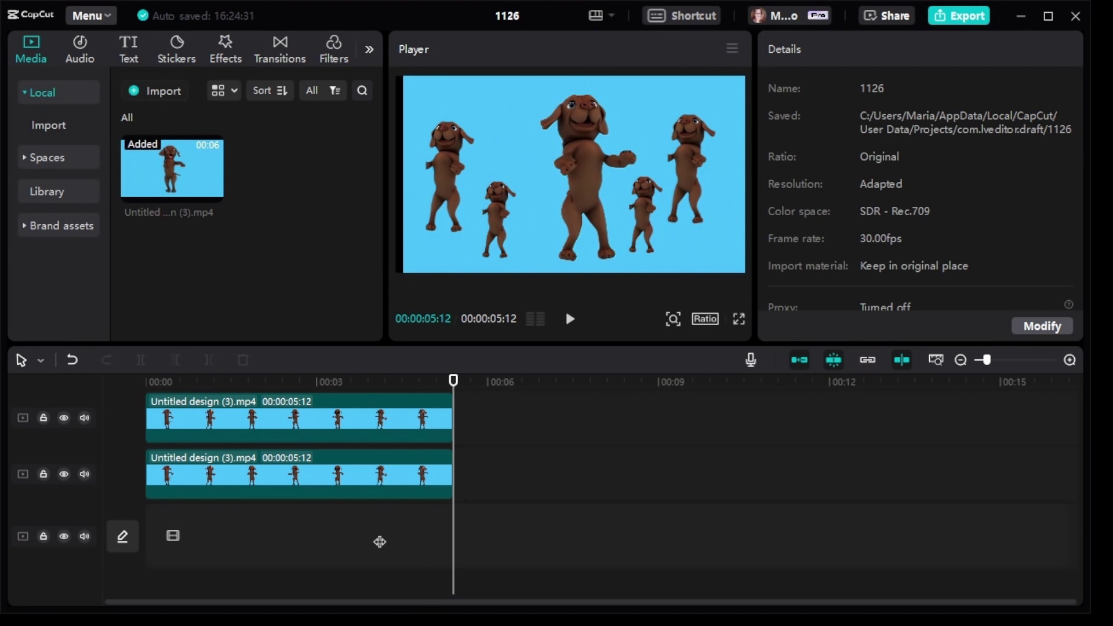
pyautogui.click(104, 400)
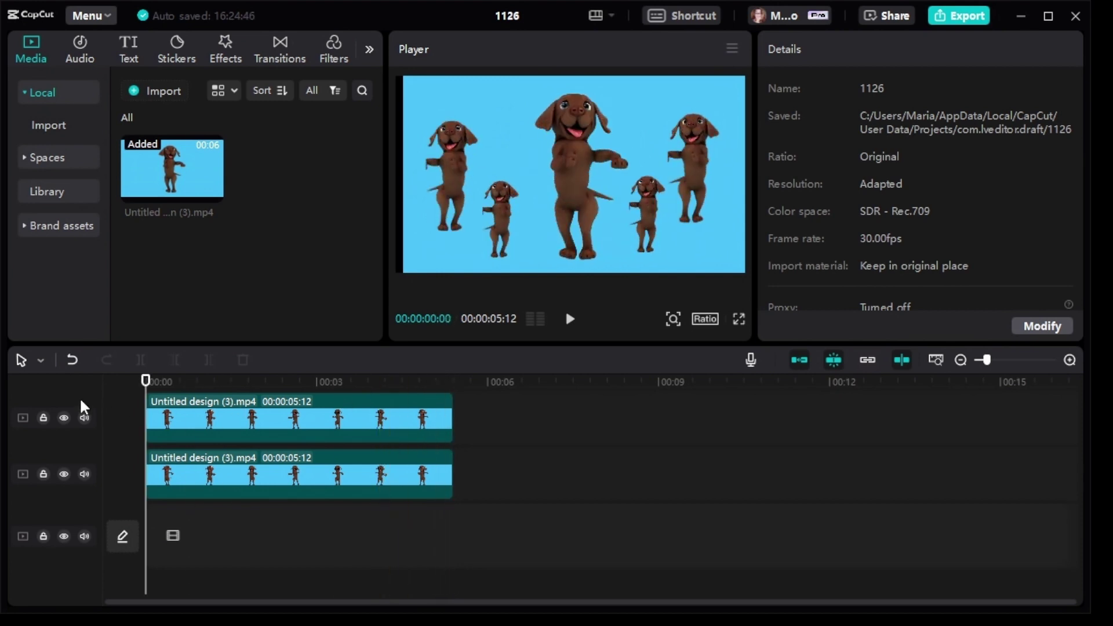
pyautogui.click(569, 318)
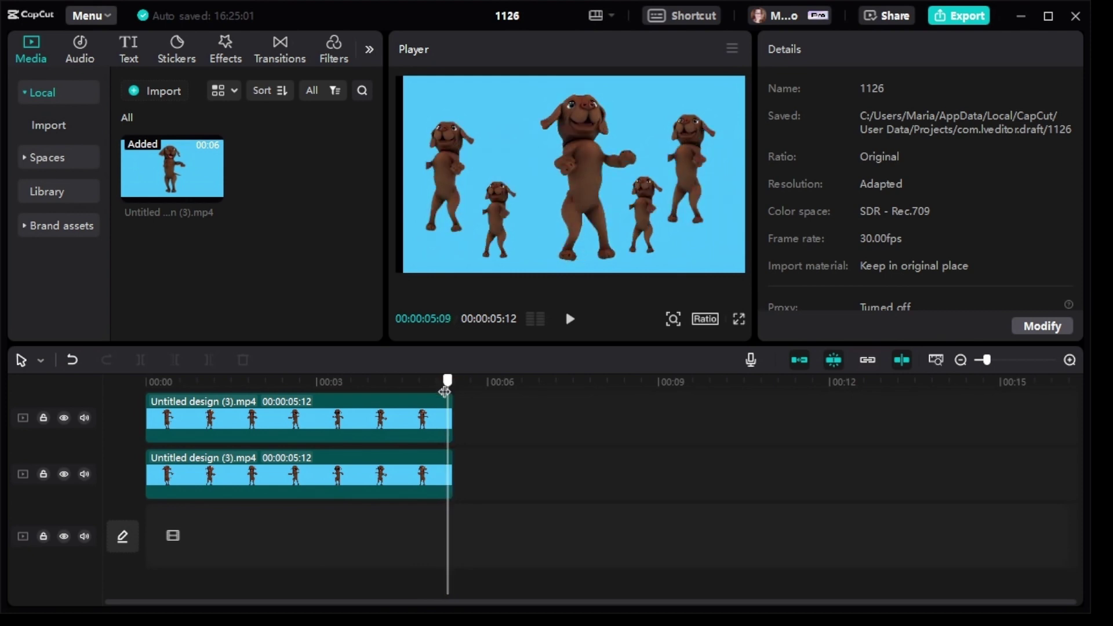
pyautogui.hotkey('ctrl', 'v')
pyautogui.scroll(-1, 383, 452)
pyautogui.scroll(1, 393, 398)
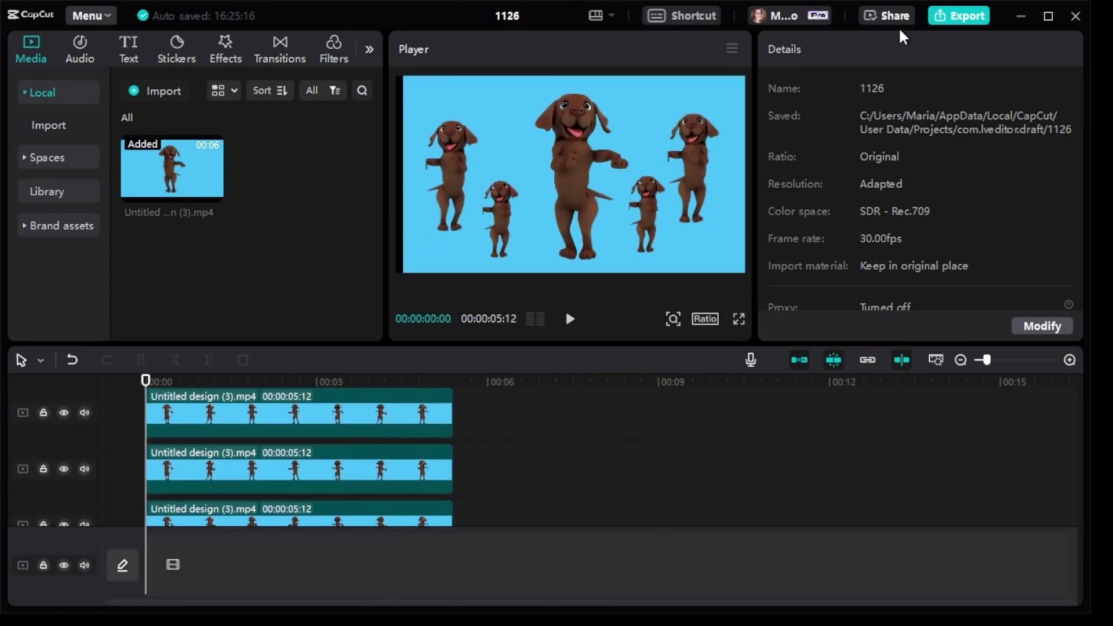
# Export the video titled 'Dancing dog', overwriting the existing file.
pyautogui.click(958, 16)
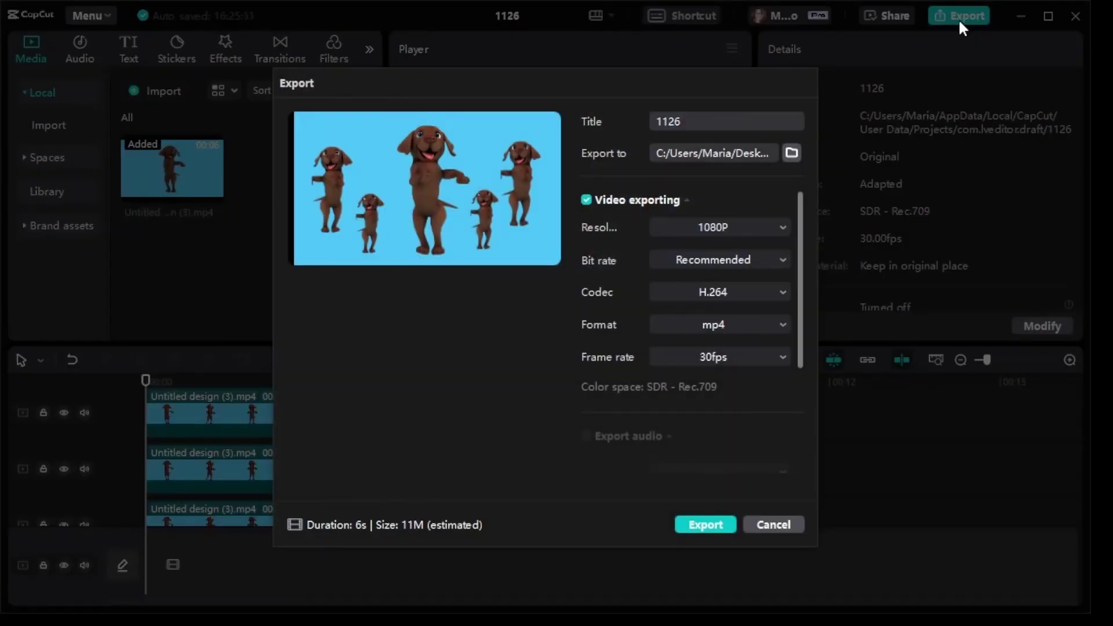
pyautogui.doubleClick(679, 129)
pyautogui.write('Dancing dog')
pyautogui.click(714, 529)
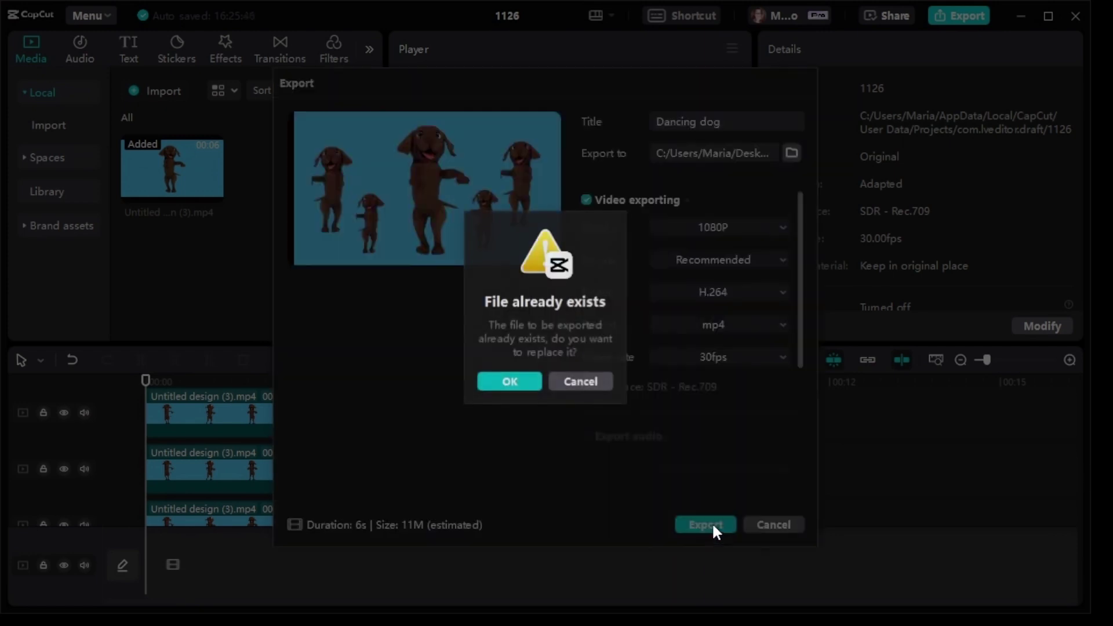
pyautogui.click(510, 382)
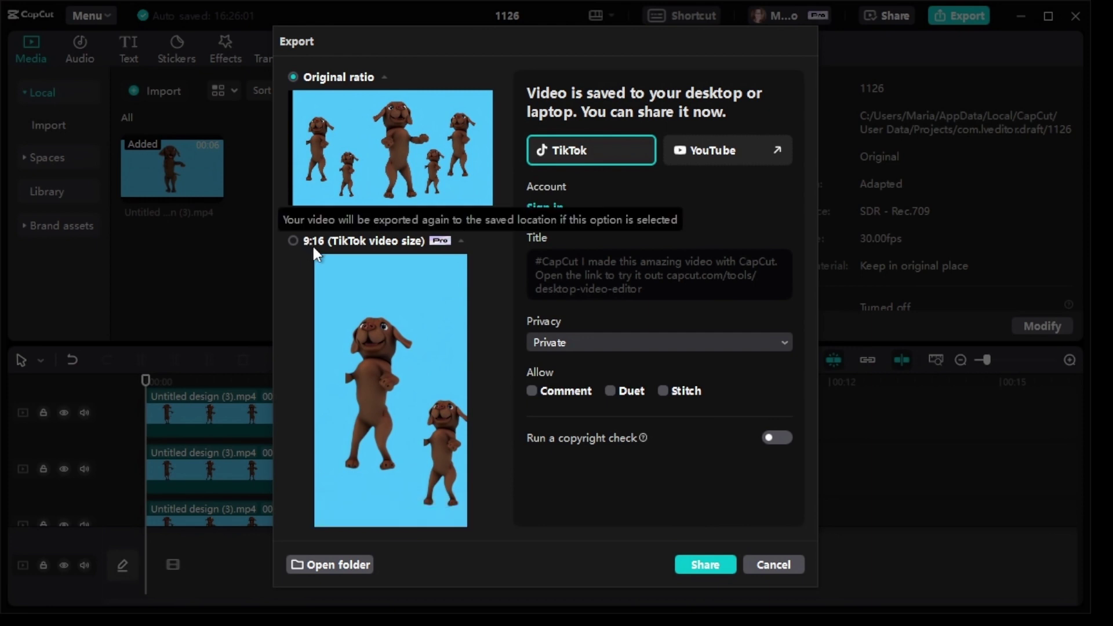
# Wait for generation to reach 100% and preview the Original ratio version in the share panel.
pyautogui.moveTo(349, 149)
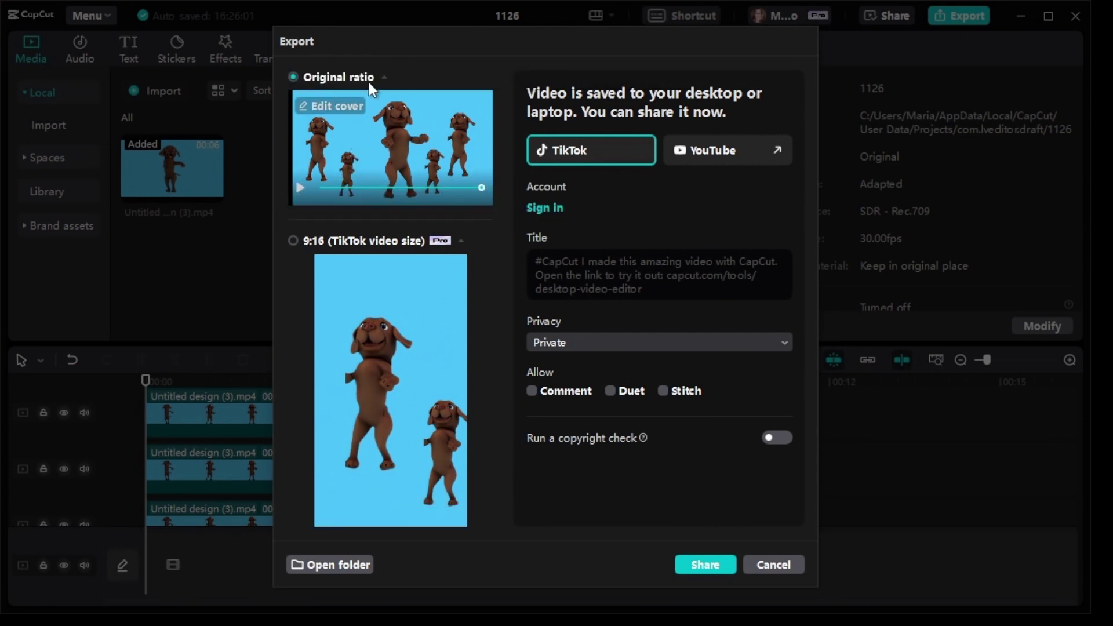